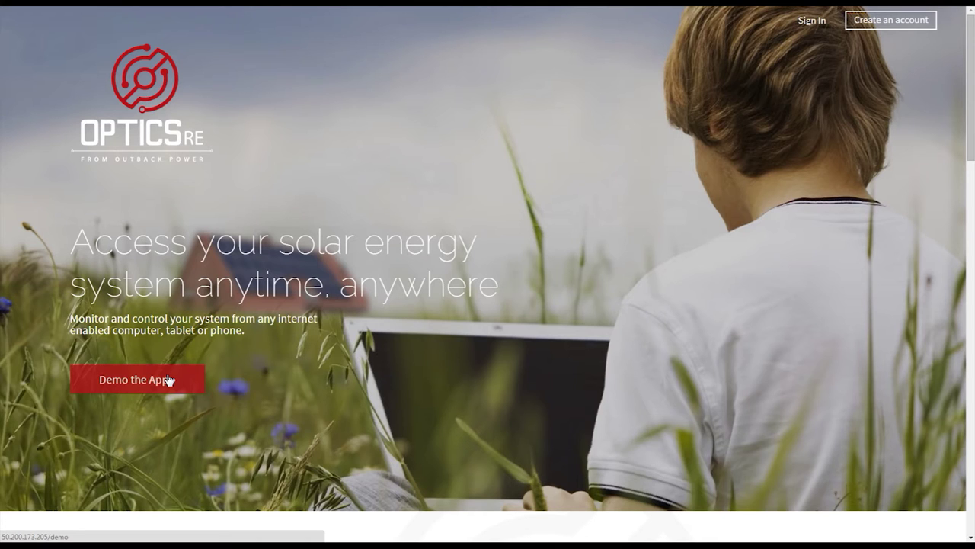
- Launch the demo app to show the Alpha HPS dashboard with the sidebar expanded
left_click(168, 380)
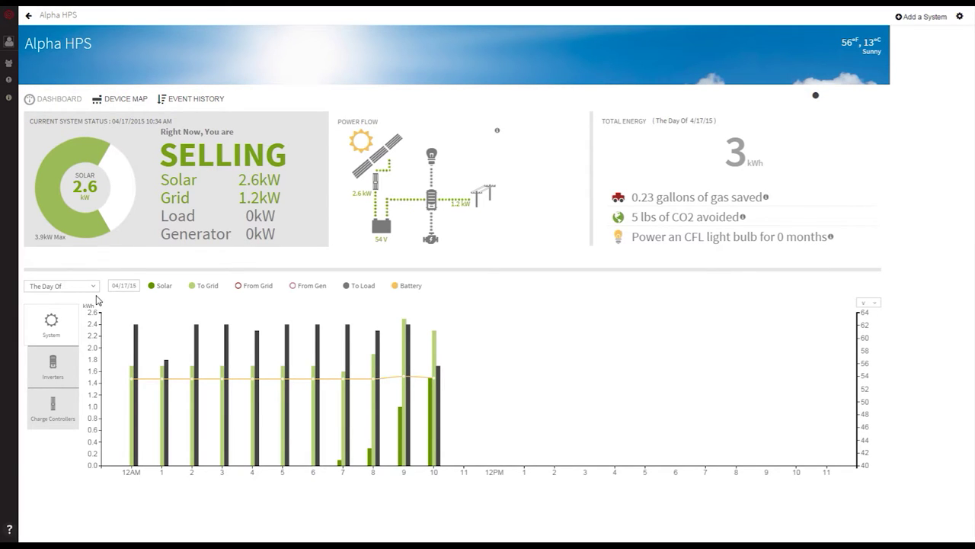
mouse_move(17, 69)
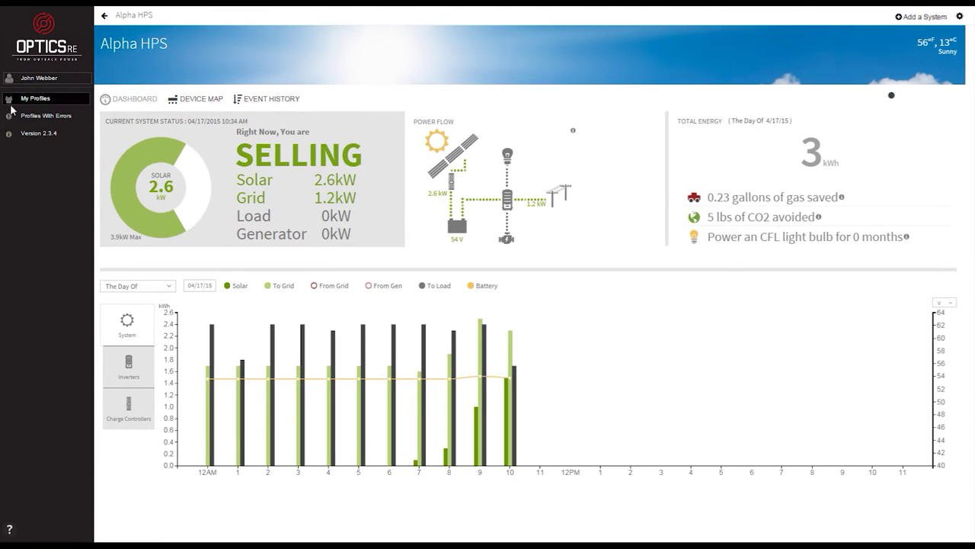
- Show My Profiles with the map panned to the United States and the six profiles listed
left_click(10, 104)
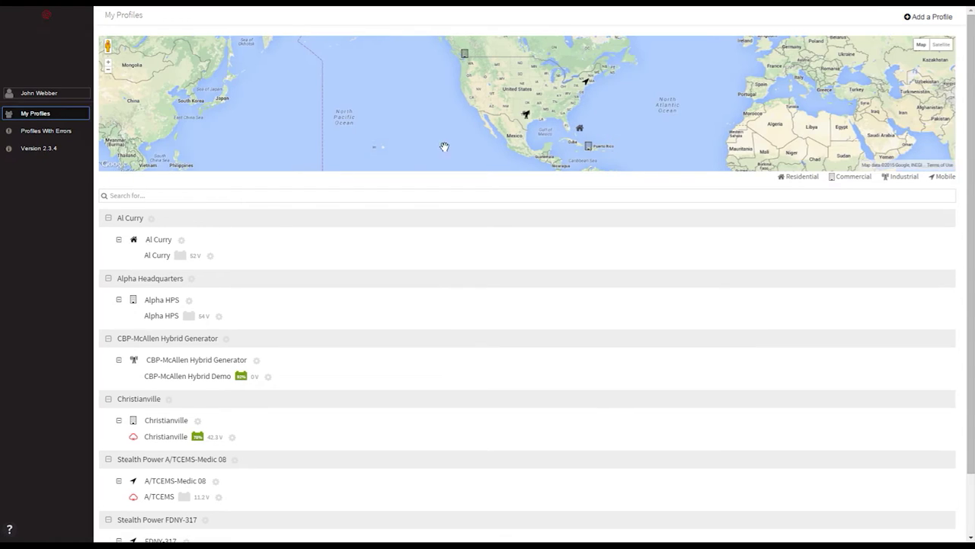
left_click_drag(397, 103, 368, 152)
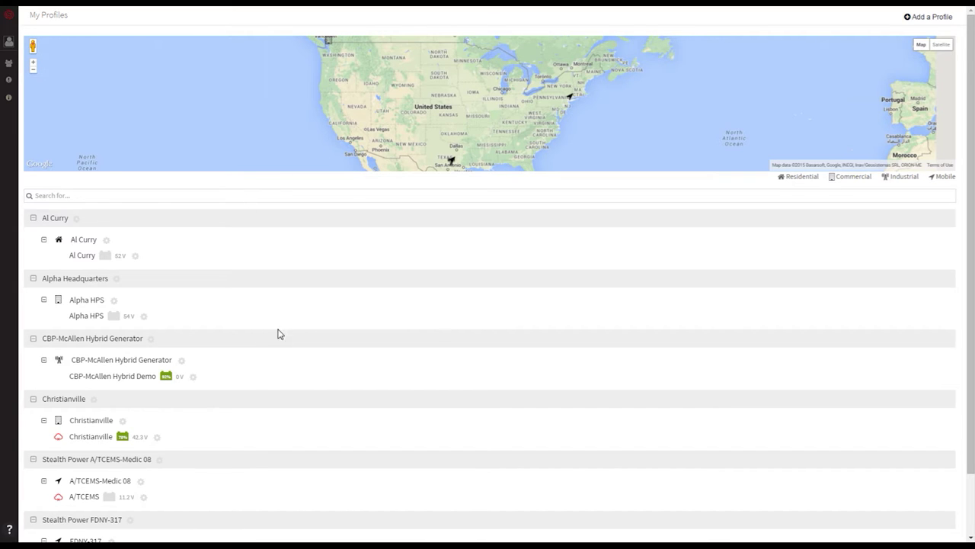
scroll(268, 340, "down", 1)
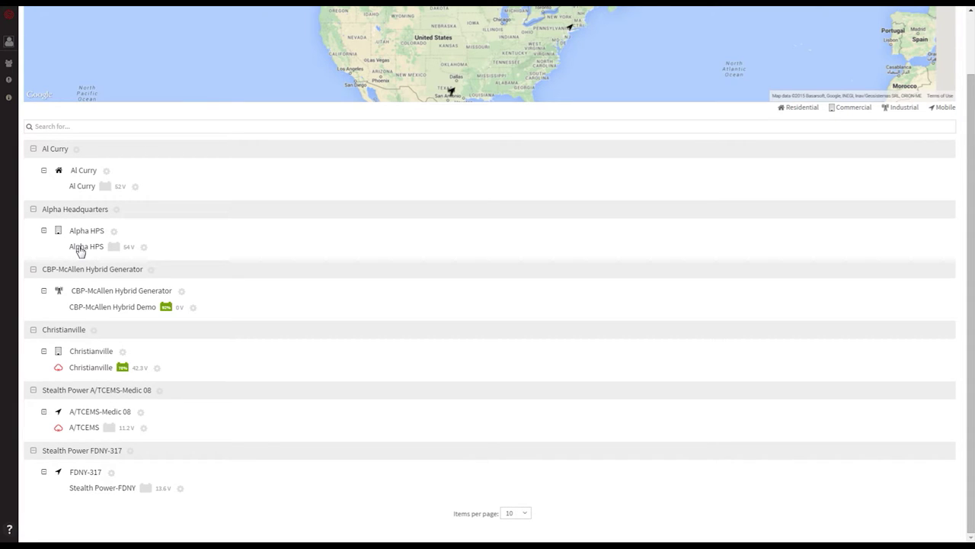
- Open the Alpha HPS dashboard from the Alpha Headquarters entry in the profile list
left_click(79, 247)
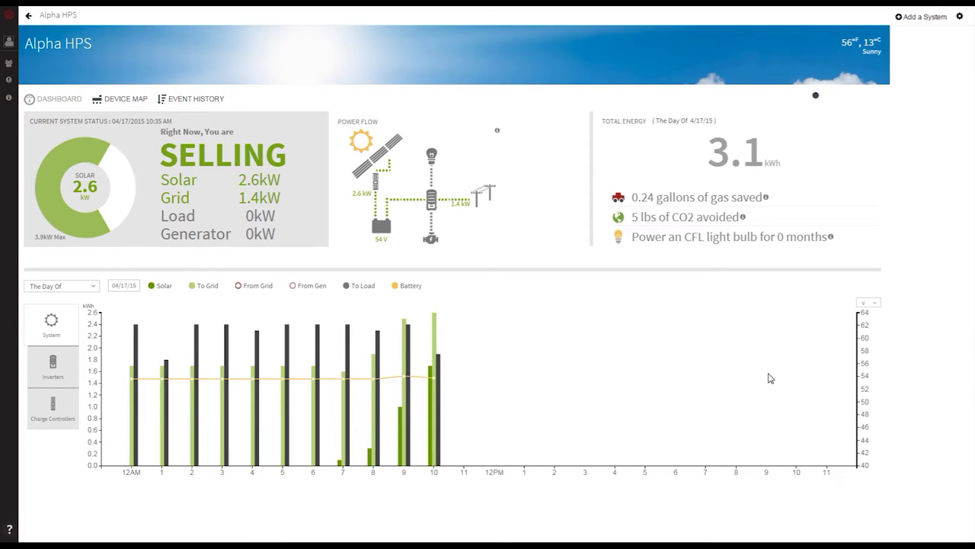
- Chart the last three days of solar only, hiding To Grid, To Load and Battery series
left_click(93, 288)
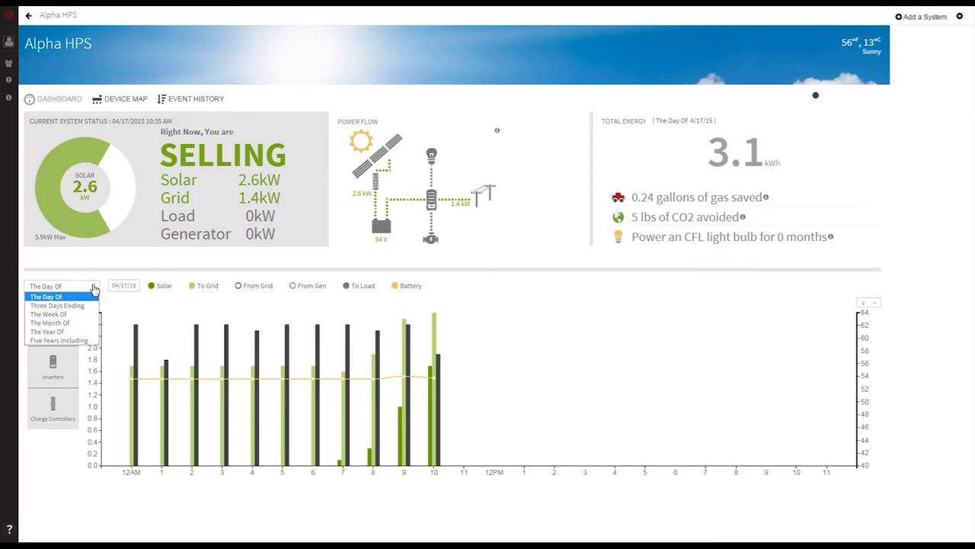
left_click(76, 306)
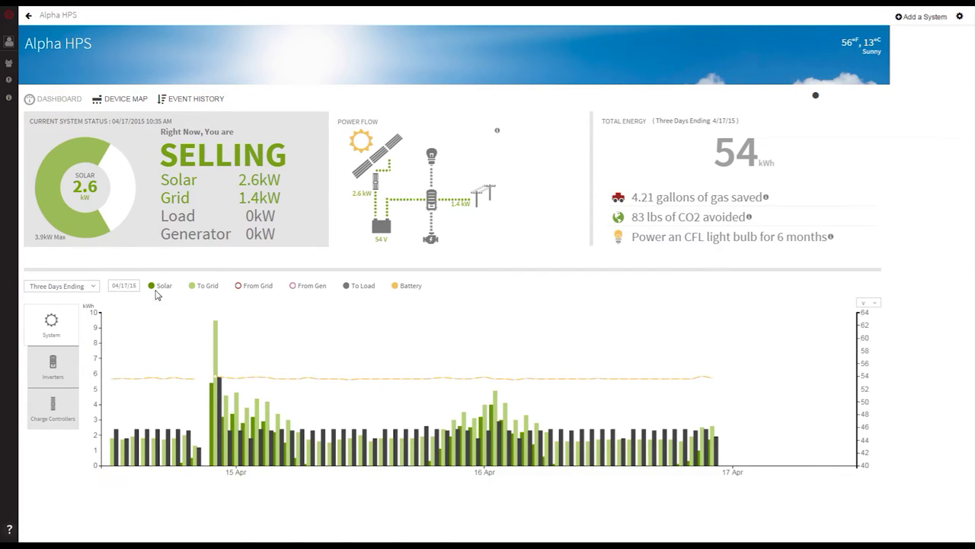
left_click(192, 286)
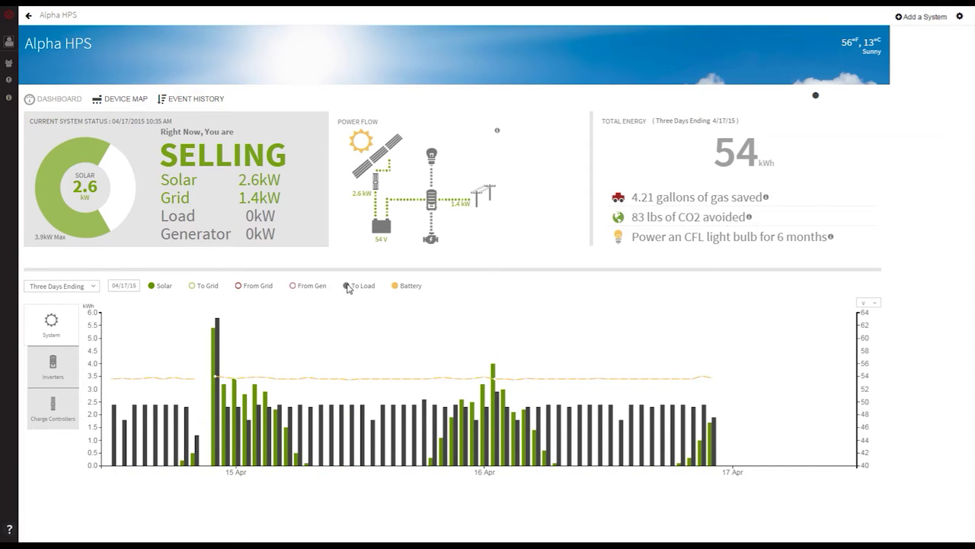
left_click(348, 285)
left_click(395, 285)
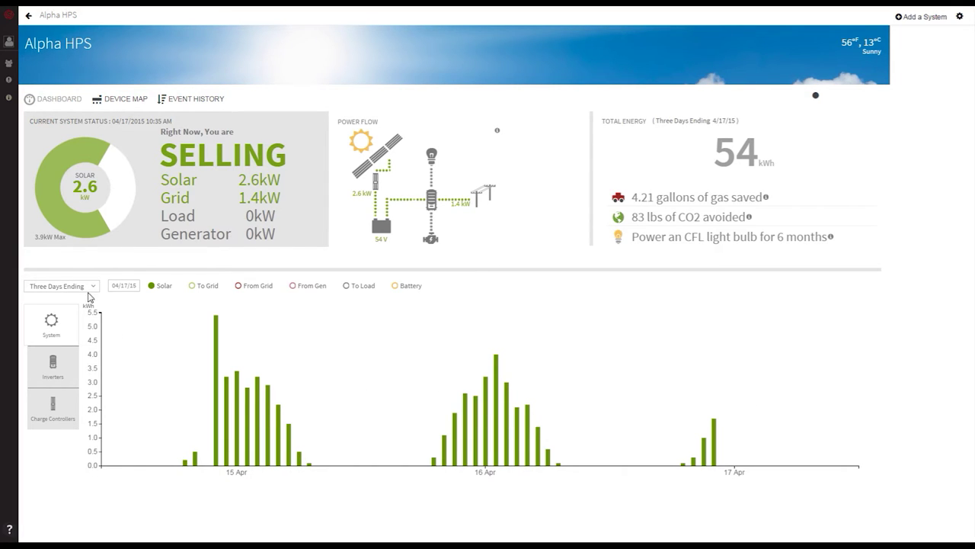
- Widen the chart through Week and Month to the year of 4/17/15, totalling 1,046.9 kWh
left_click(95, 289)
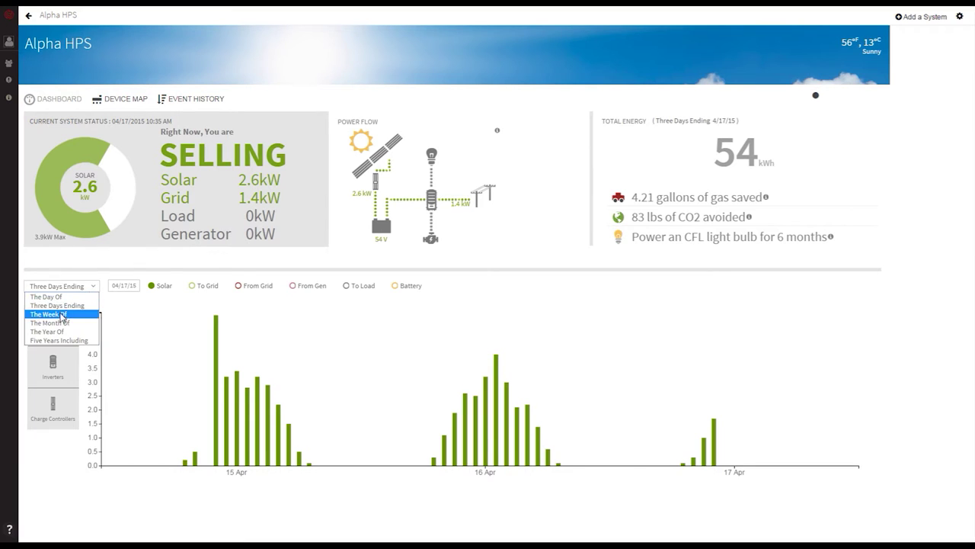
left_click(63, 315)
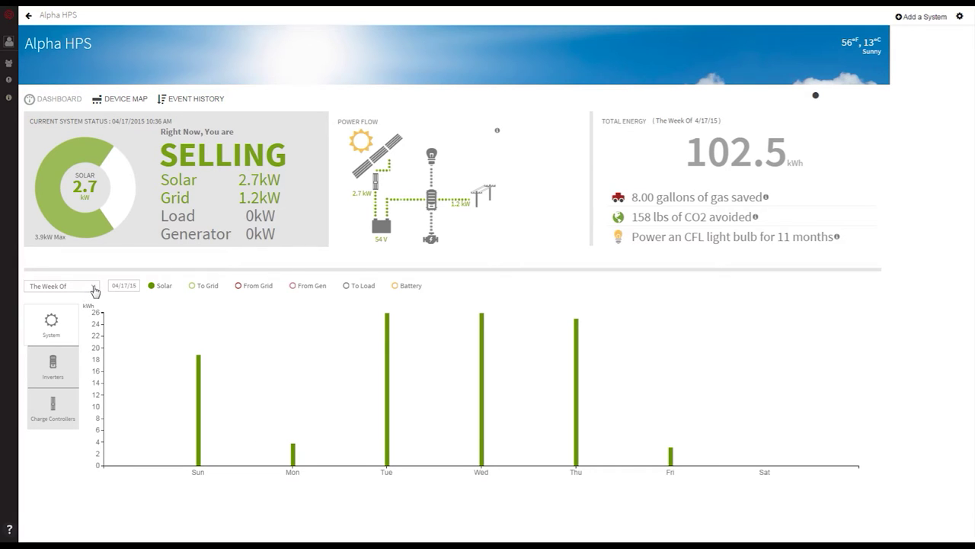
left_click(95, 291)
left_click(68, 328)
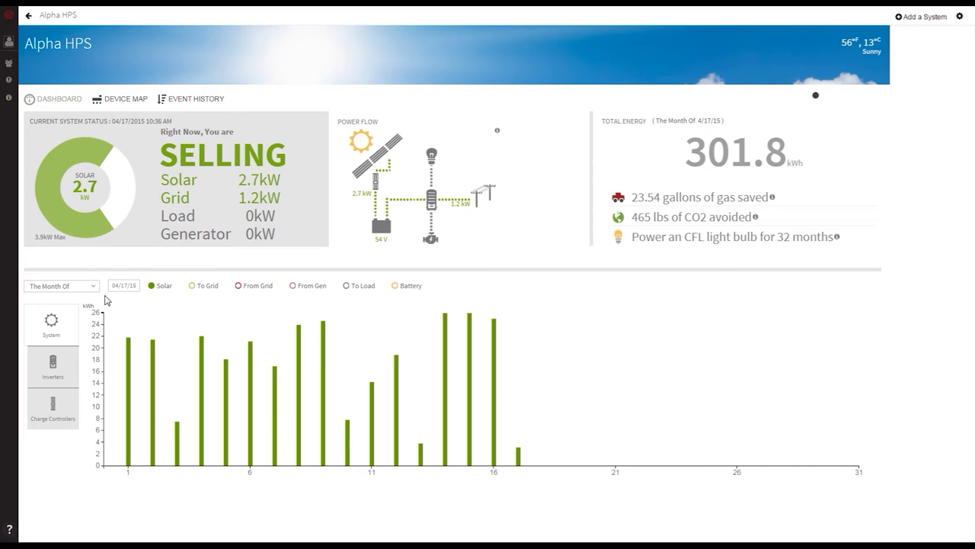
left_click(93, 286)
left_click(79, 335)
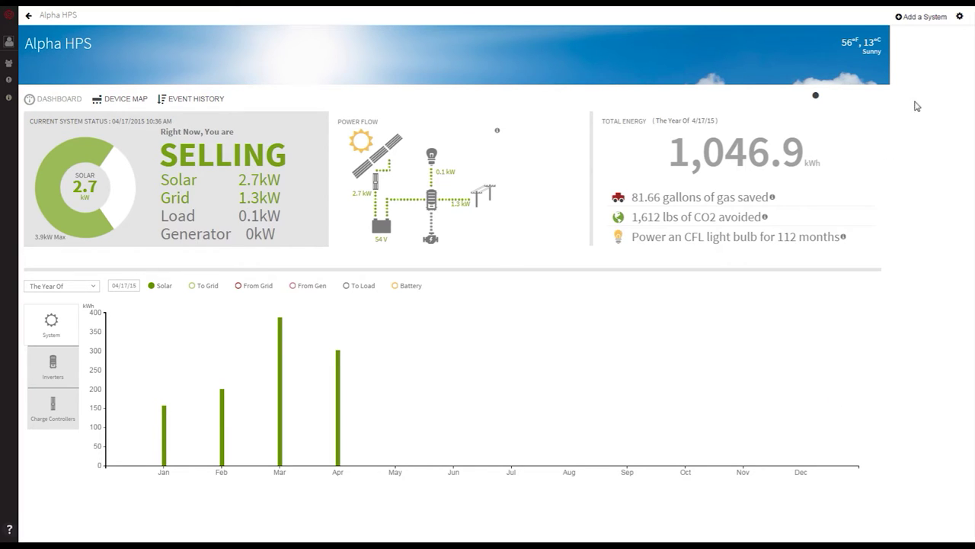
left_click(66, 377)
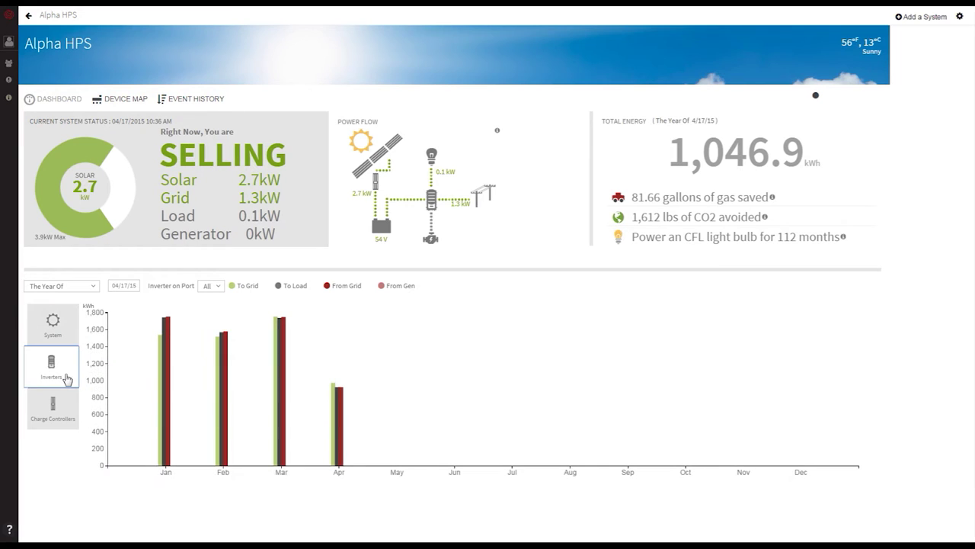
- Switch the inverter chart to the day of 4/17/15 and hide To Load, From Grid and From Gen
left_click(94, 288)
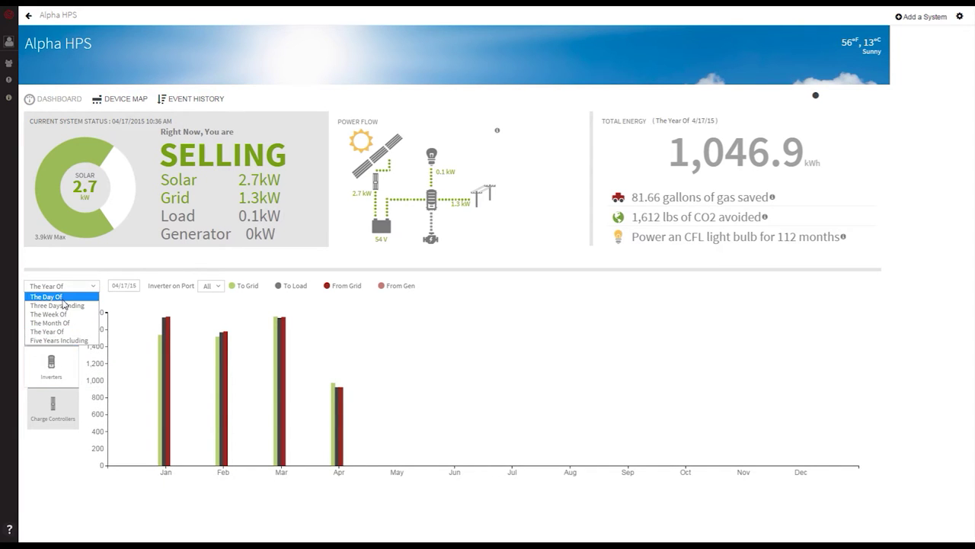
left_click(60, 298)
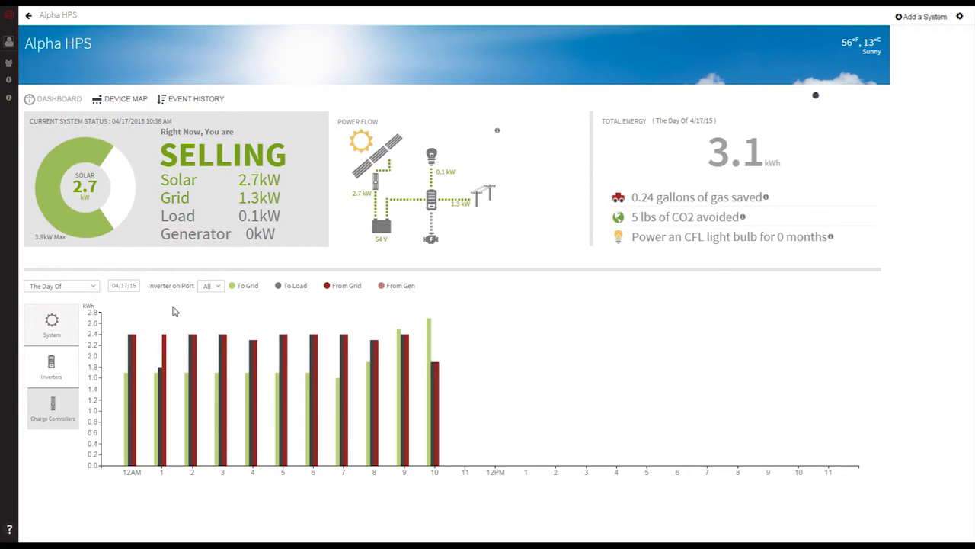
left_click(280, 287)
left_click(352, 287)
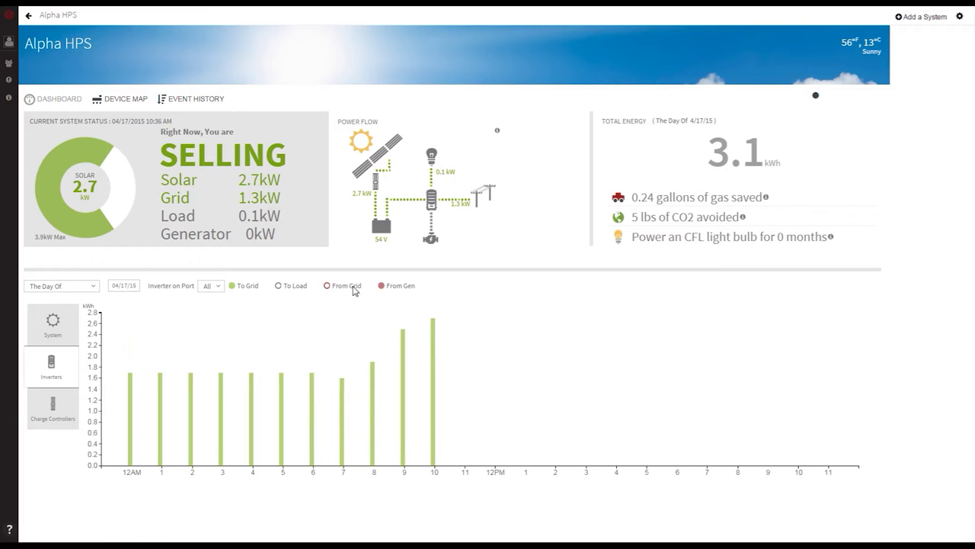
left_click(383, 286)
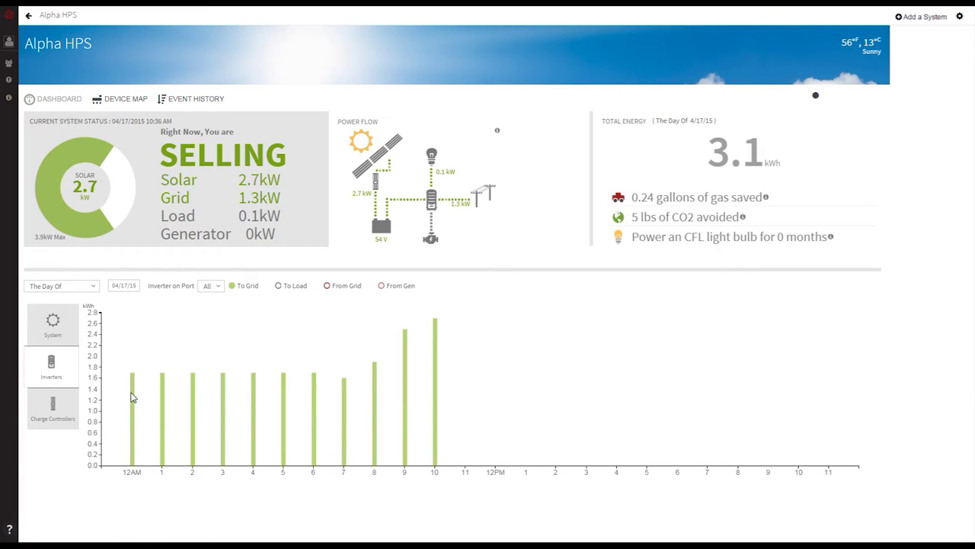
mouse_move(133, 396)
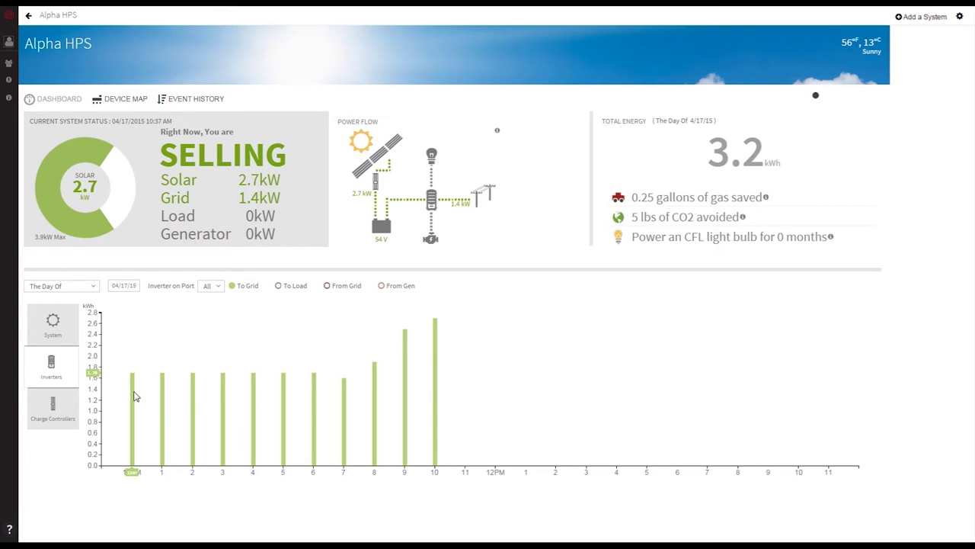
- Bring back the To Load and From Grid bars, then hide both again
left_click(278, 286)
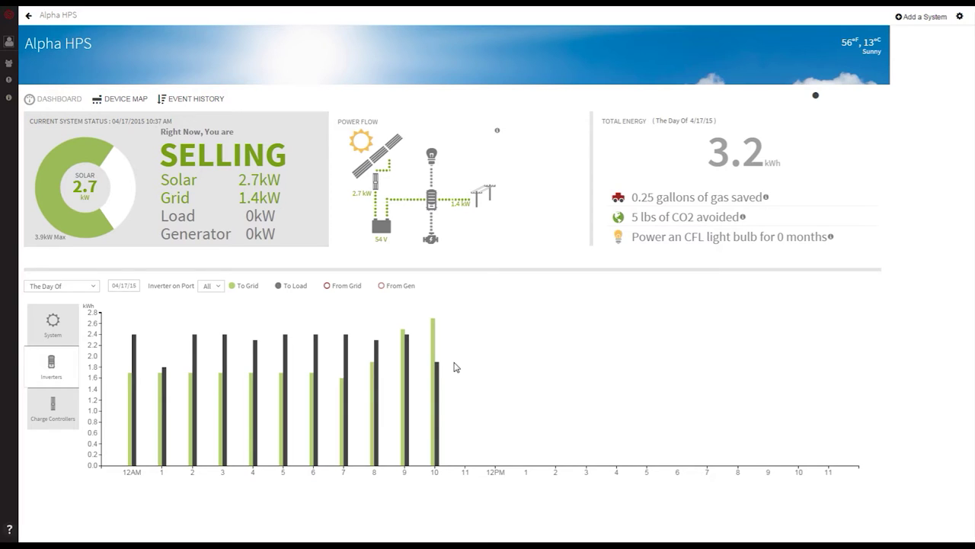
left_click(327, 287)
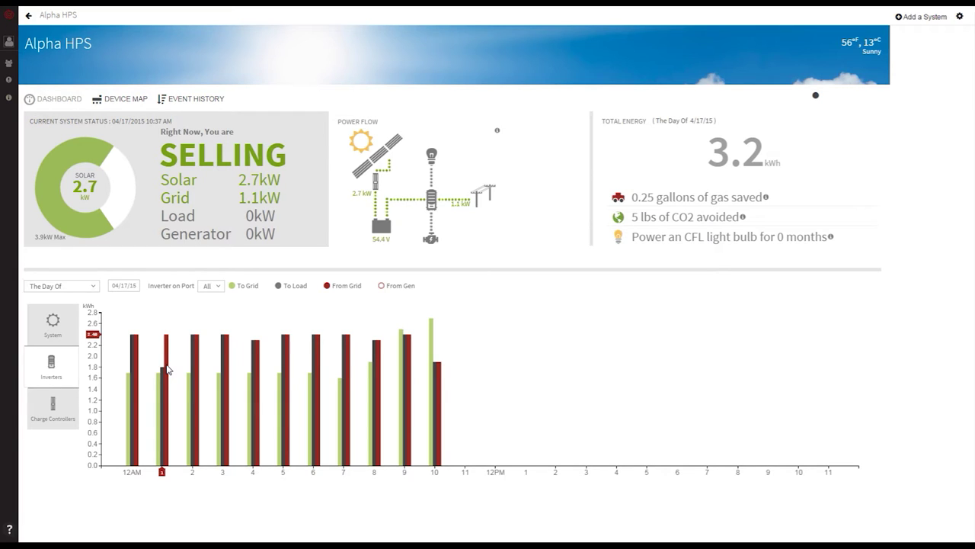
left_click(328, 288)
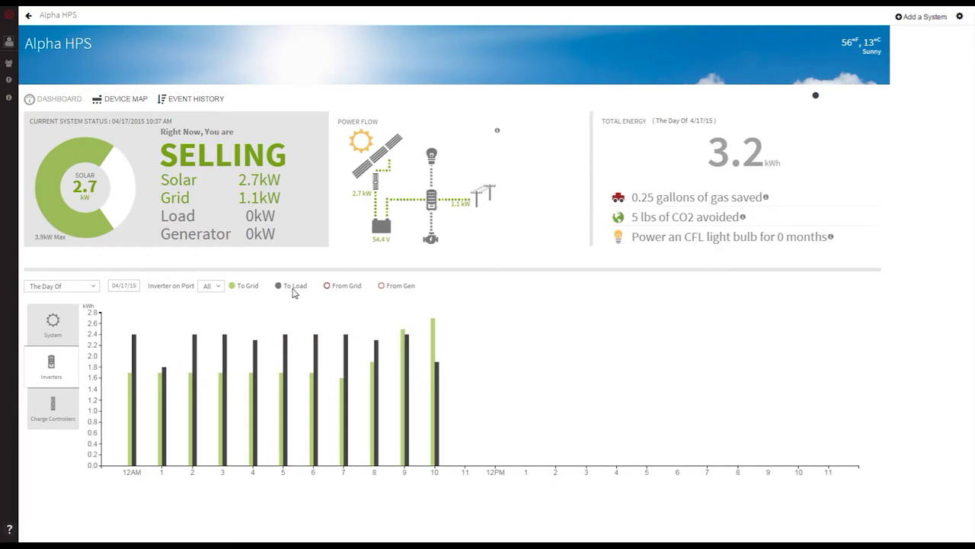
left_click(287, 288)
- Hide To Grid, then chart the month and the year with From Gen on, about 1,047 kWh
left_click(234, 289)
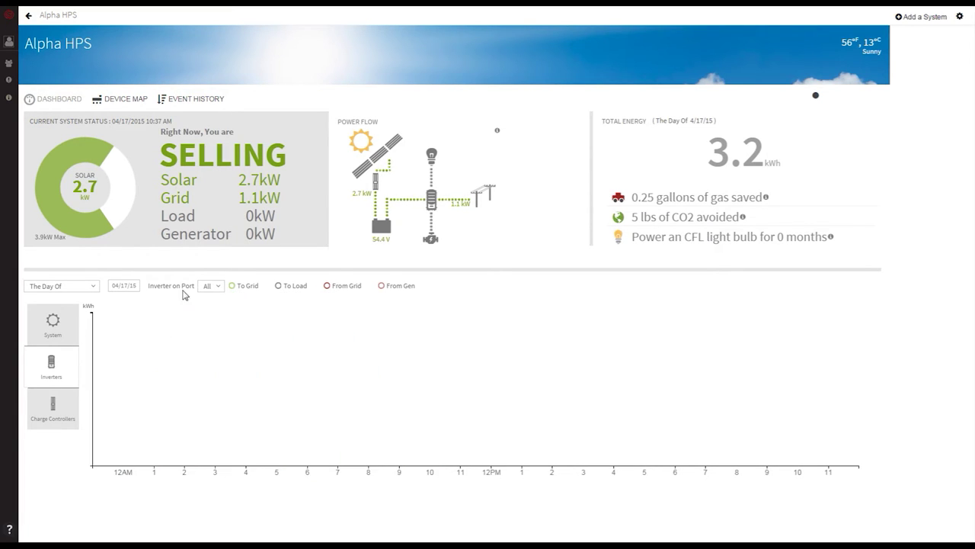
left_click(87, 288)
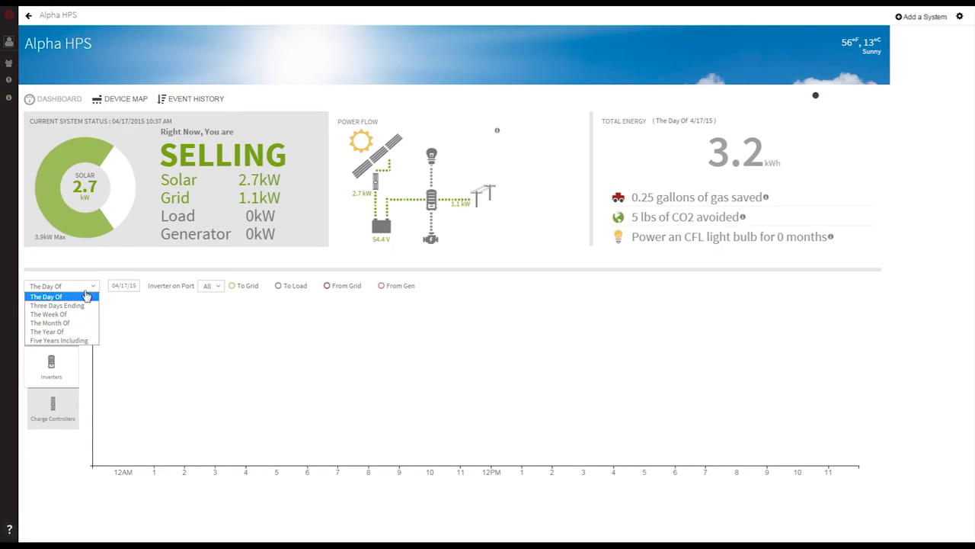
left_click(55, 323)
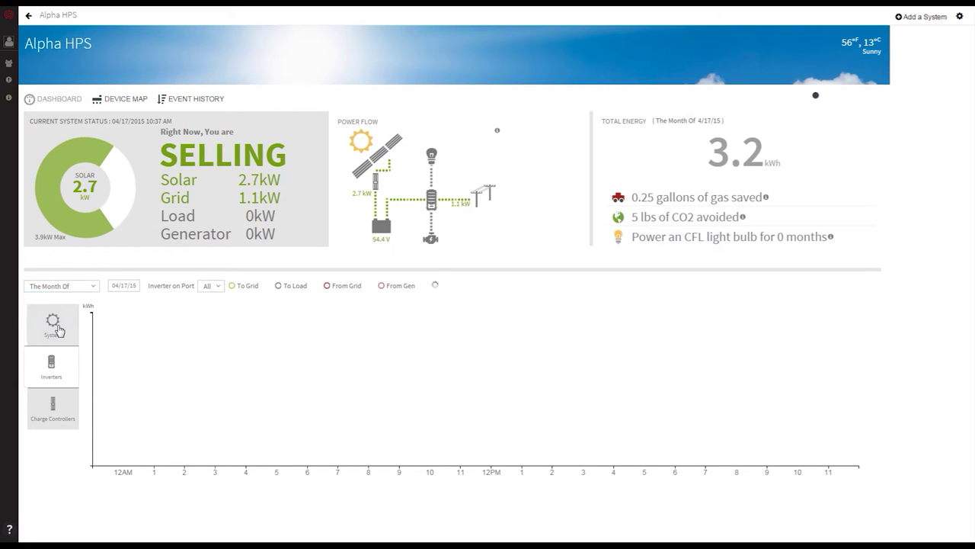
left_click(381, 287)
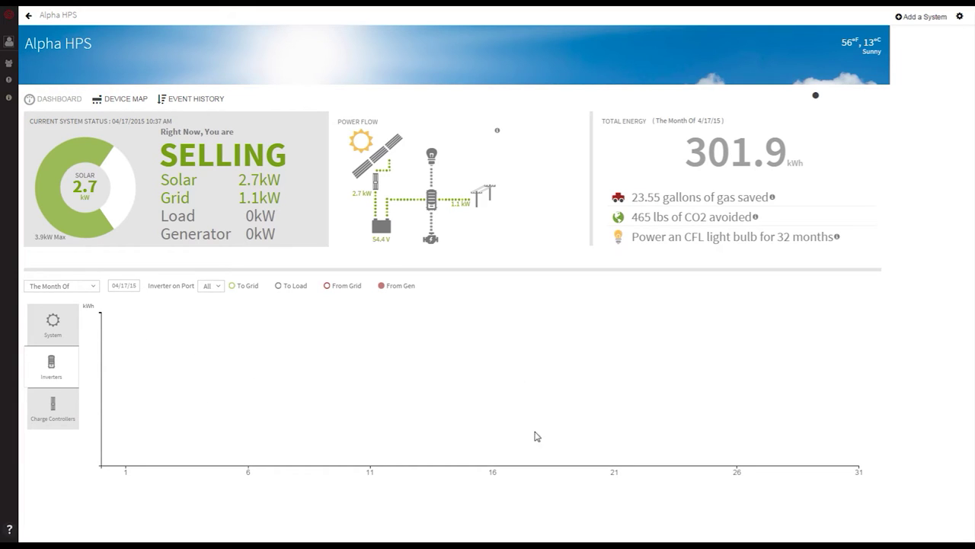
left_click(93, 290)
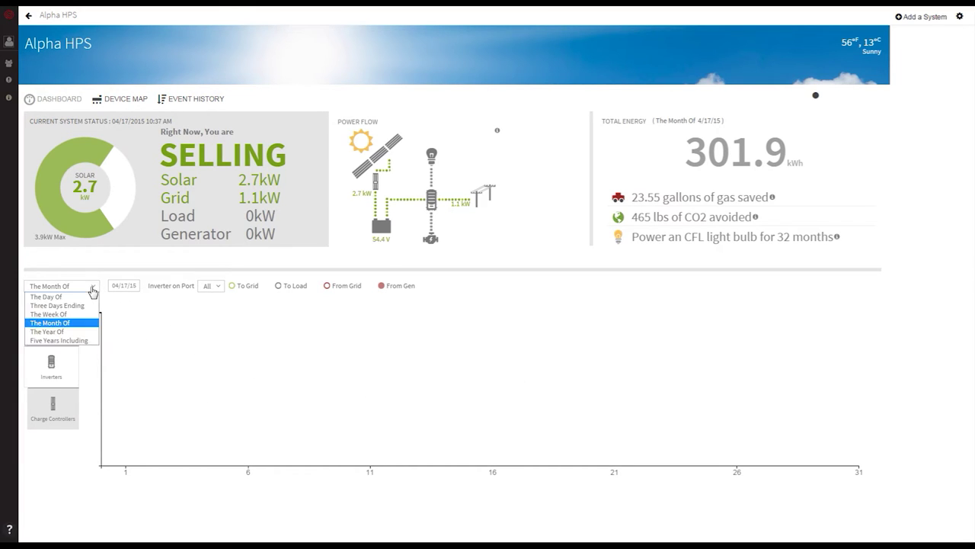
left_click(78, 331)
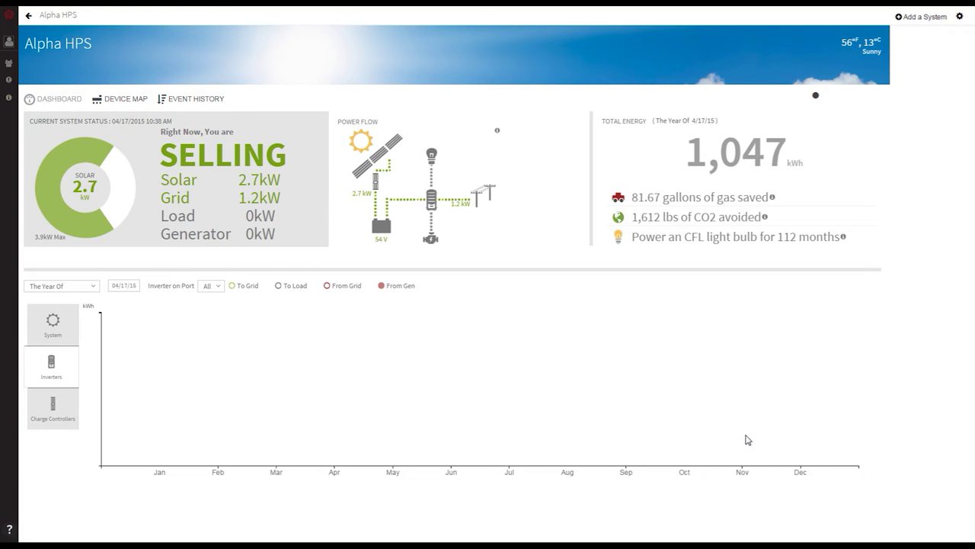
left_click(72, 417)
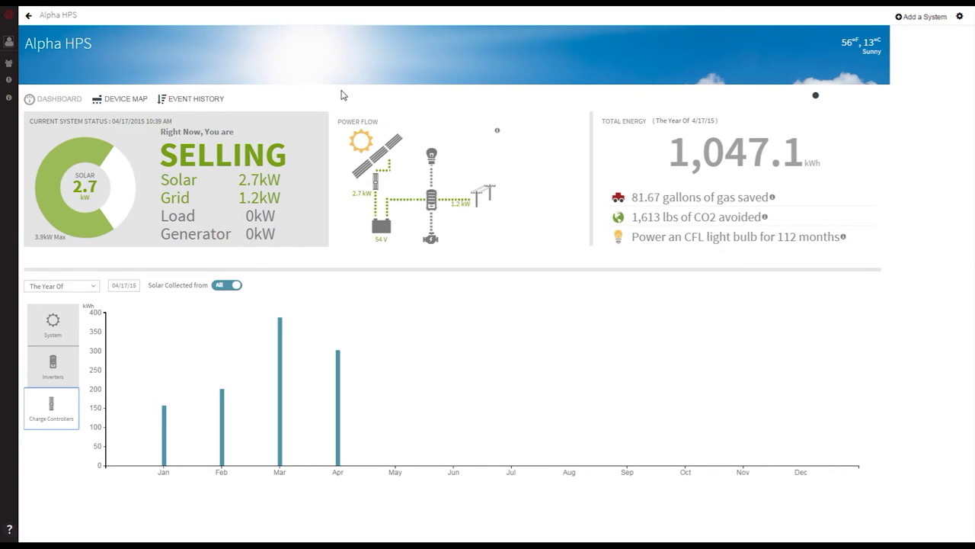
- Show the Device Map, then bring up the MATE3 gateway's settings panel
left_click(106, 102)
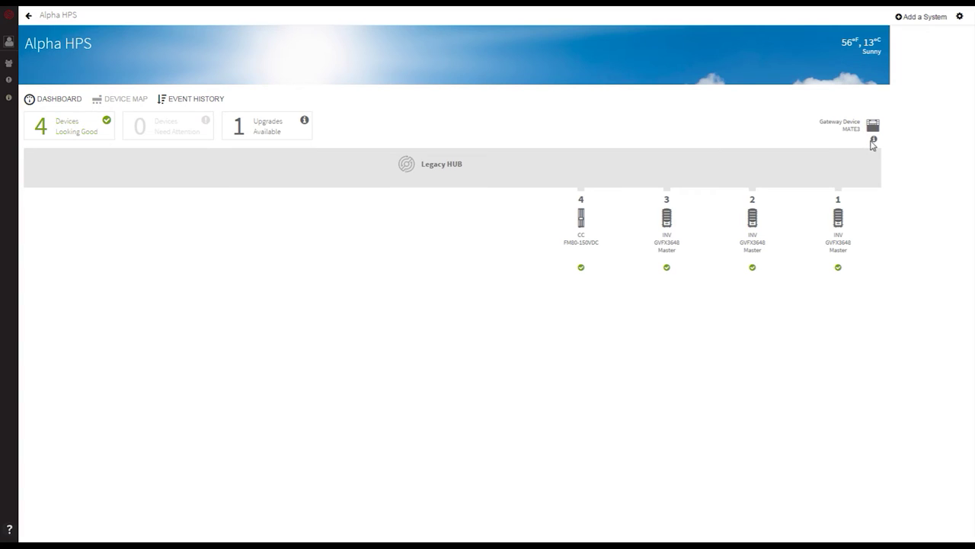
left_click(874, 141)
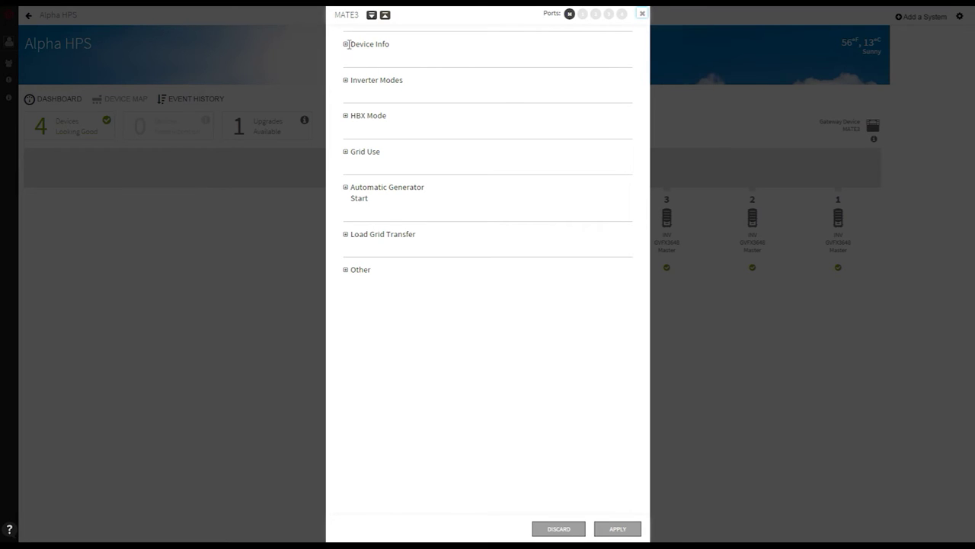
left_click(346, 47)
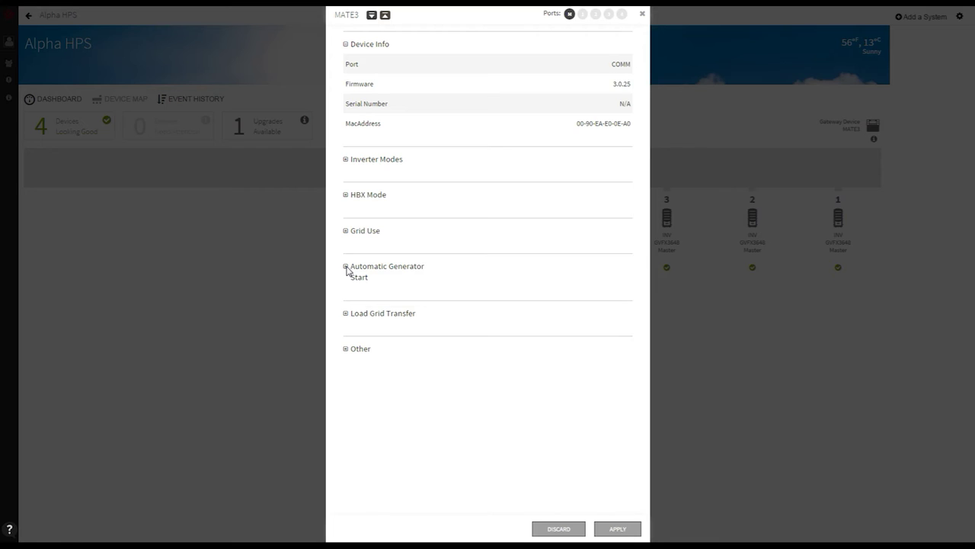
left_click(346, 268)
scroll(461, 298, "down", 1)
scroll(462, 298, "down", 1)
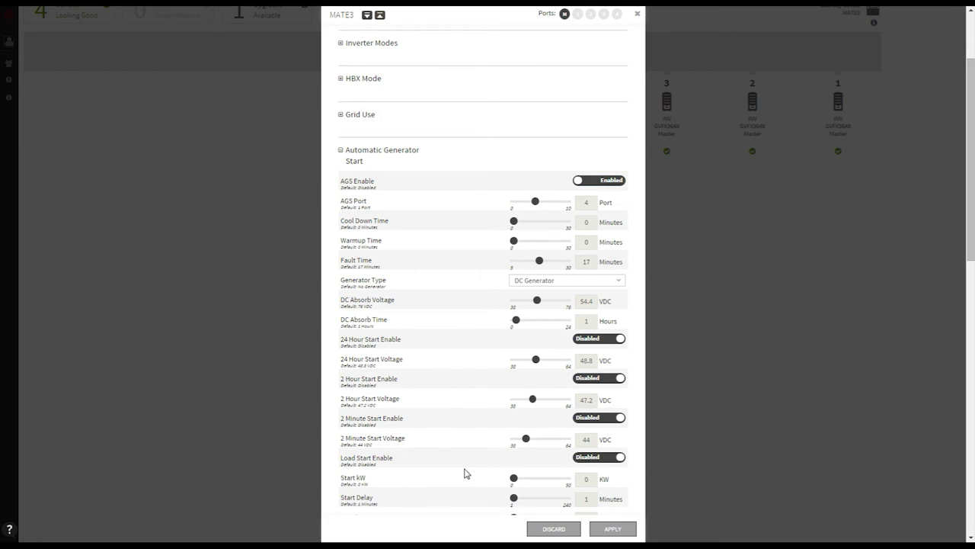
scroll(463, 471, "down", 5)
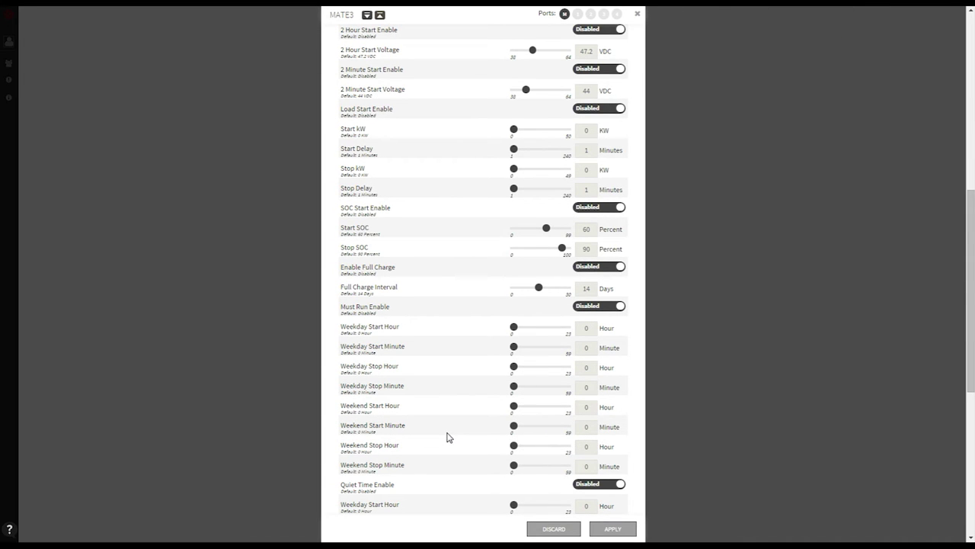
scroll(446, 438, "up", 1)
scroll(446, 438, "up", 1)
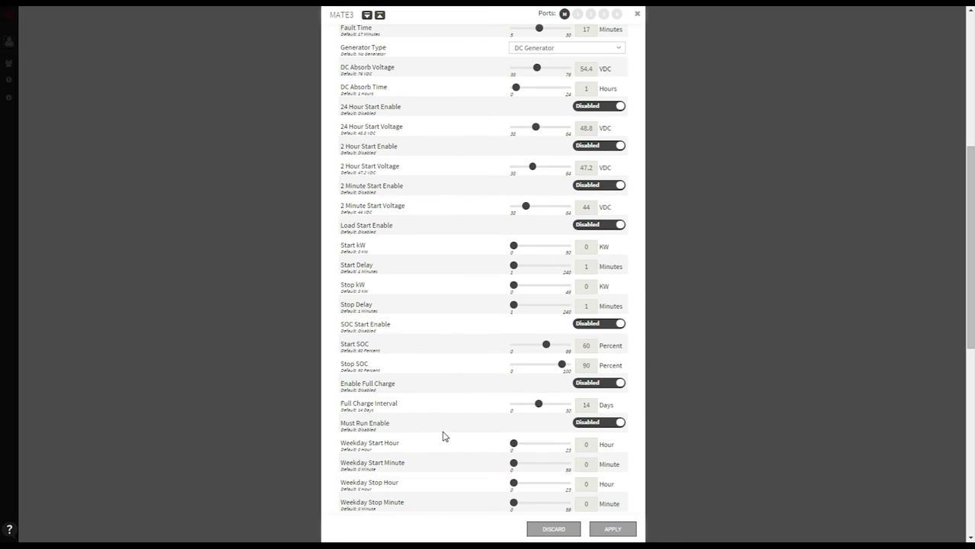
scroll(446, 437, "up", 6)
left_click(175, 100)
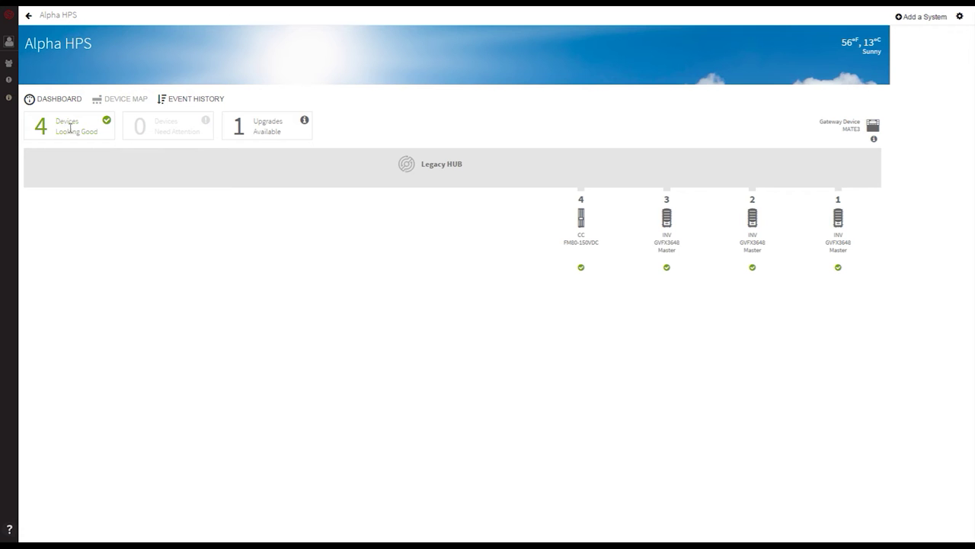
- Show the Event History and page through to page 4 with the 12/17/2014 events
left_click(175, 100)
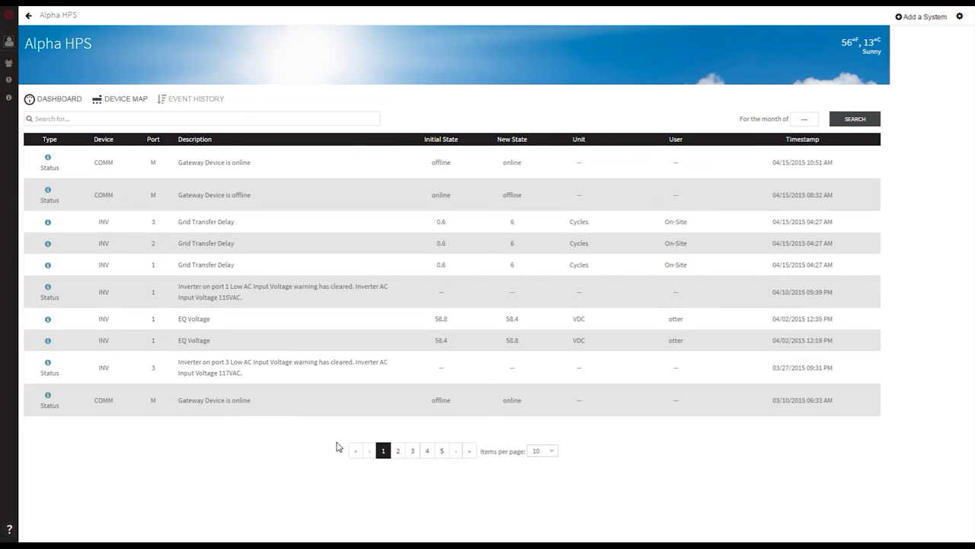
left_click(398, 451)
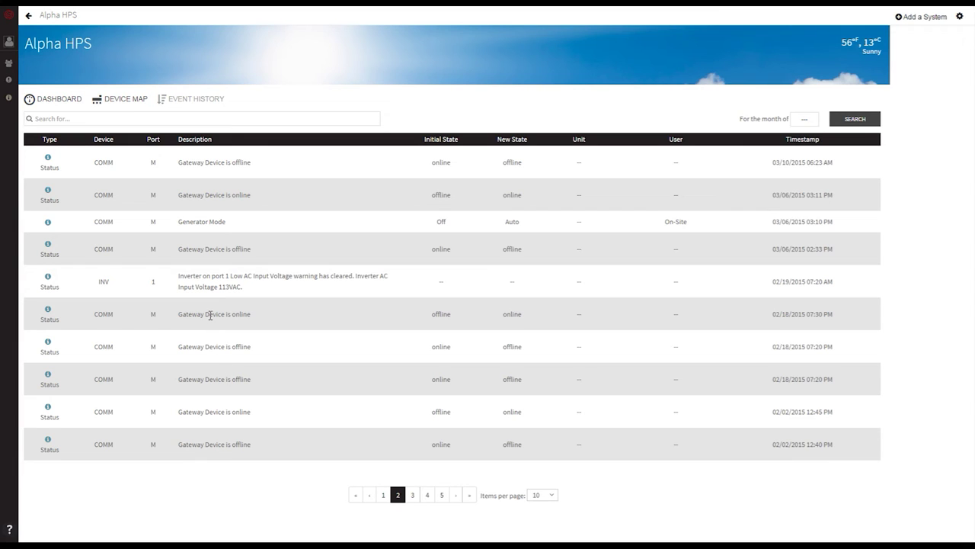
left_click(412, 499)
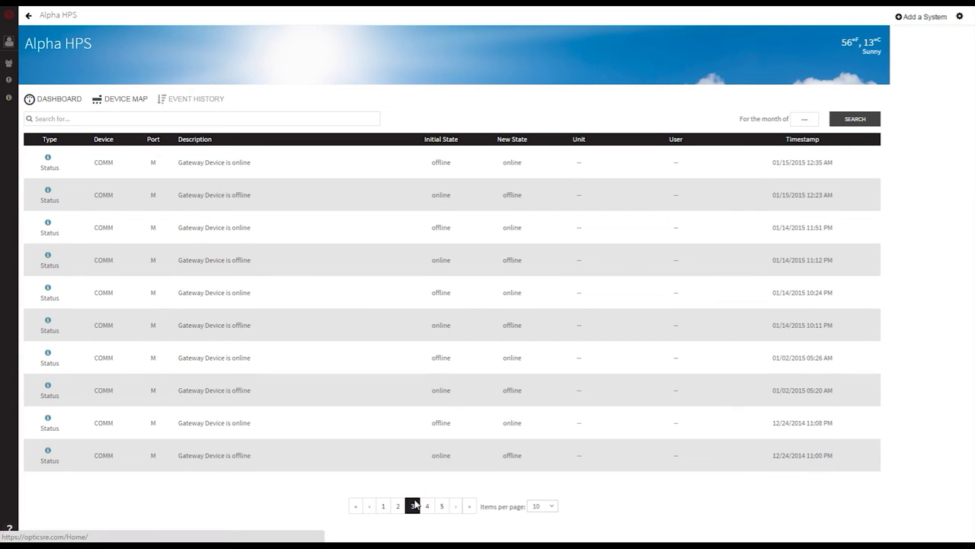
left_click(430, 506)
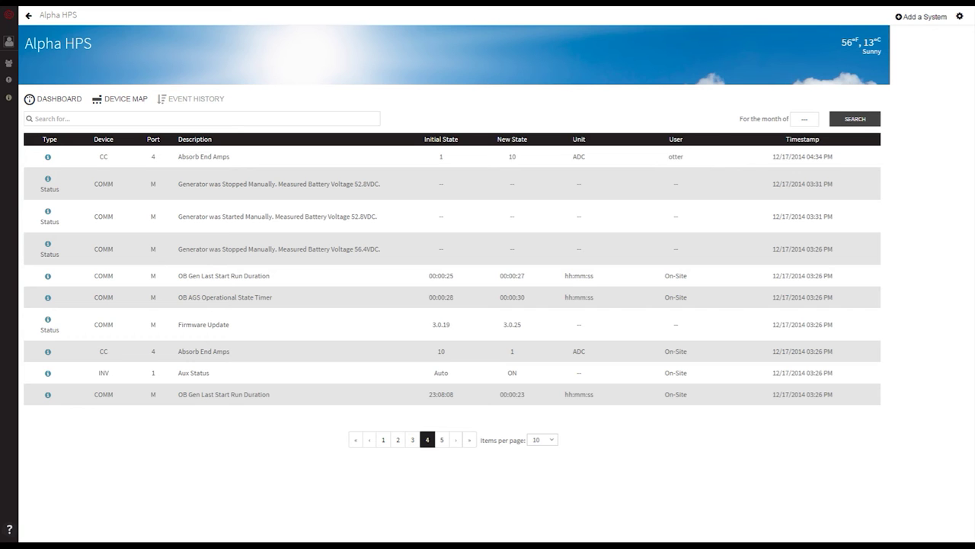
mouse_move(8, 42)
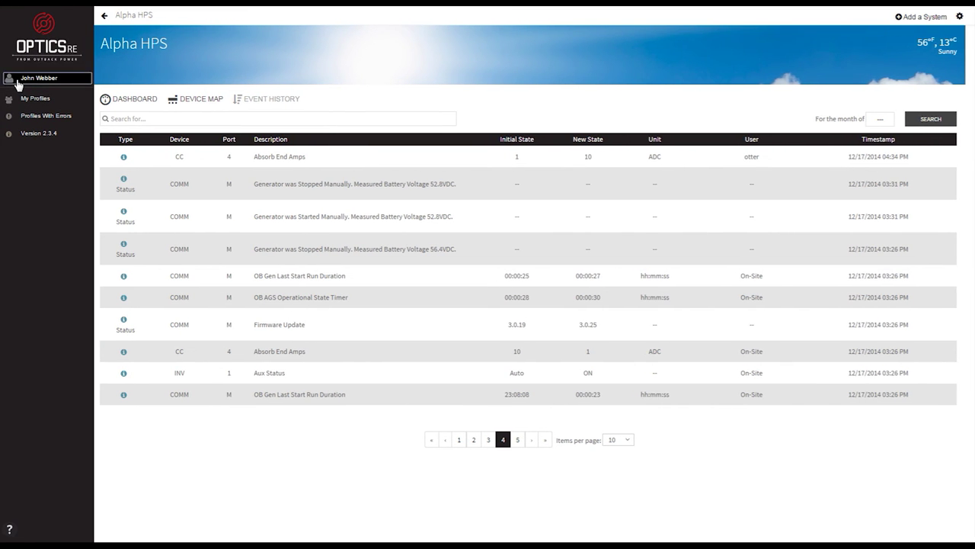
left_click(17, 80)
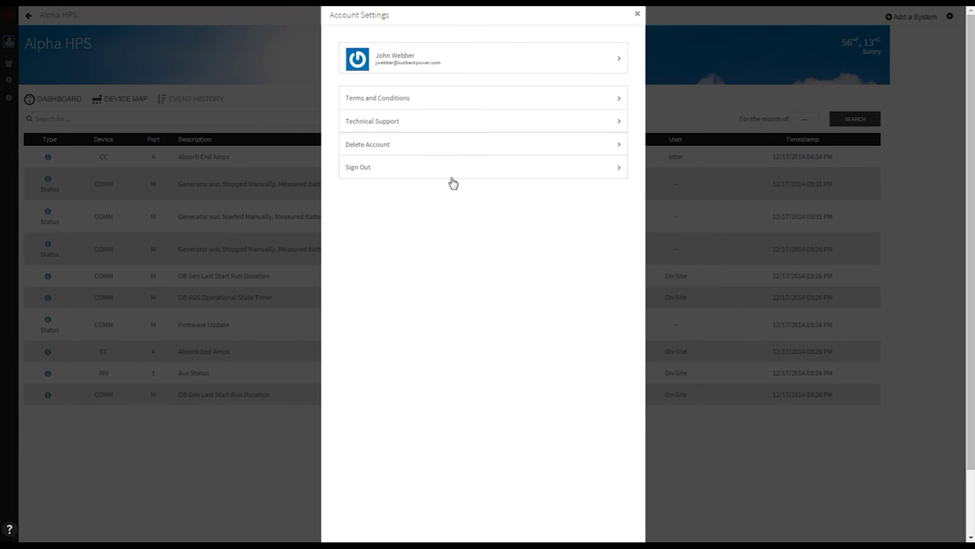
left_click(447, 127)
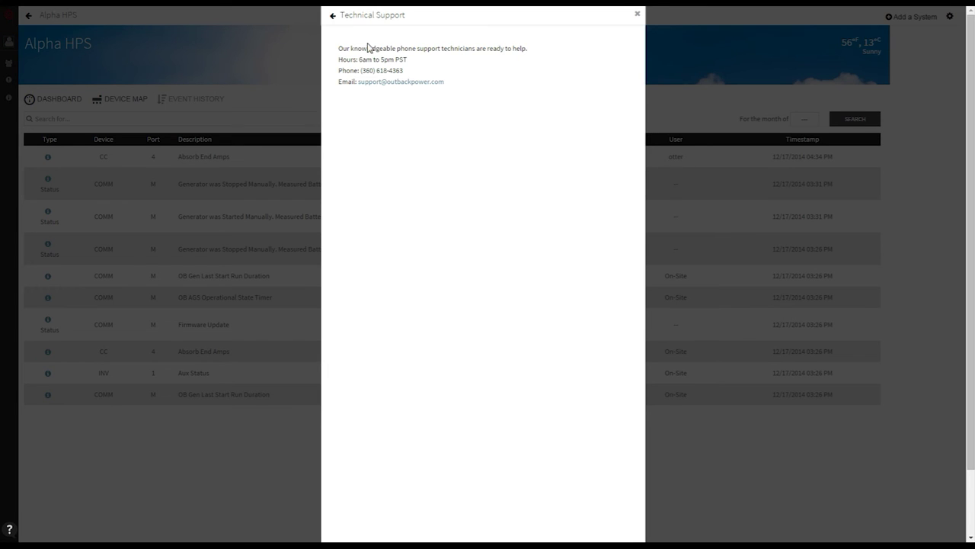
left_click(333, 16)
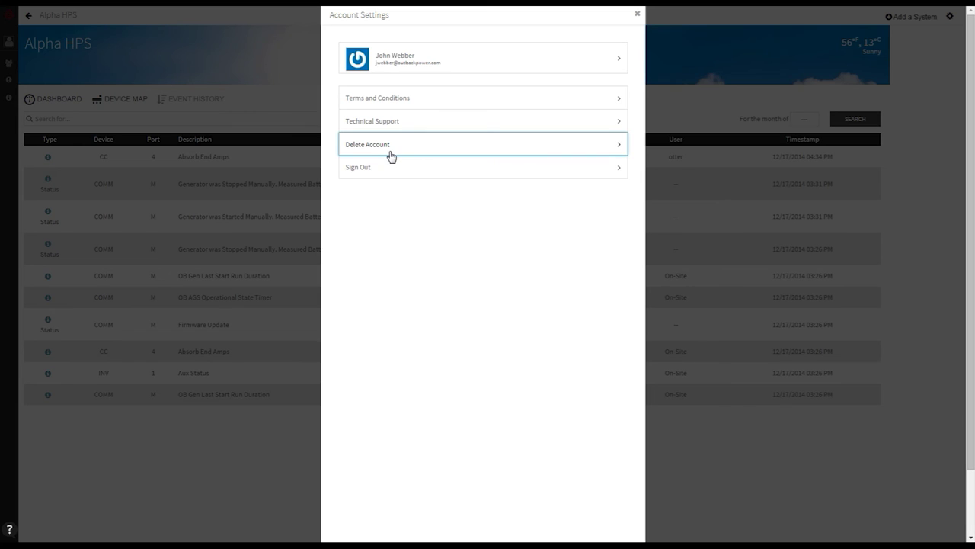
left_click(637, 14)
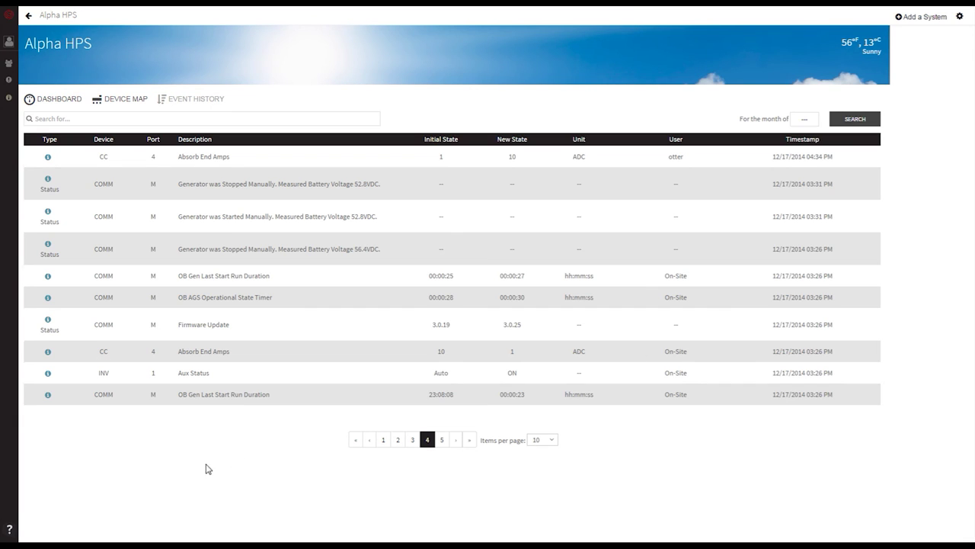
left_click(10, 530)
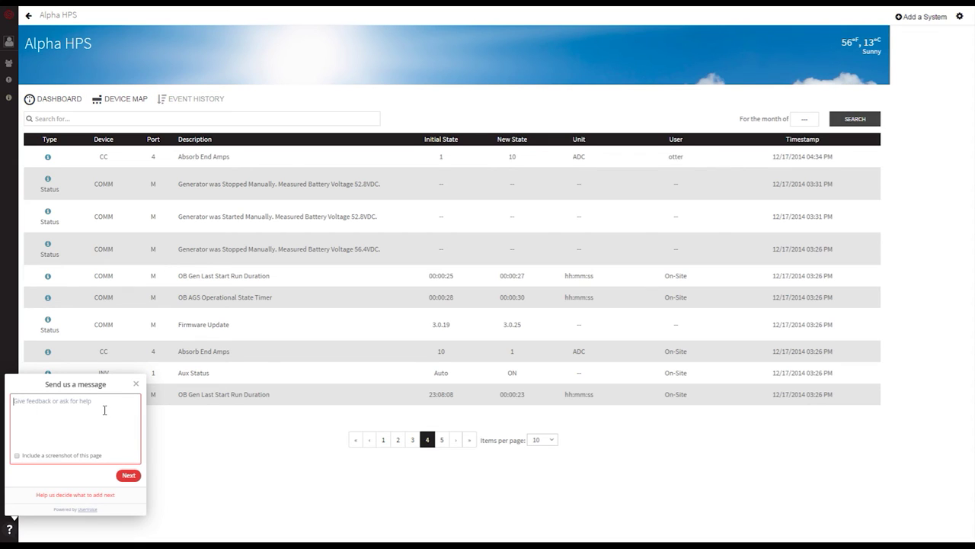
- Write the feedback 'This is a test of my ability to send emails to tech support' and skip suggested articles
type("This is a test")
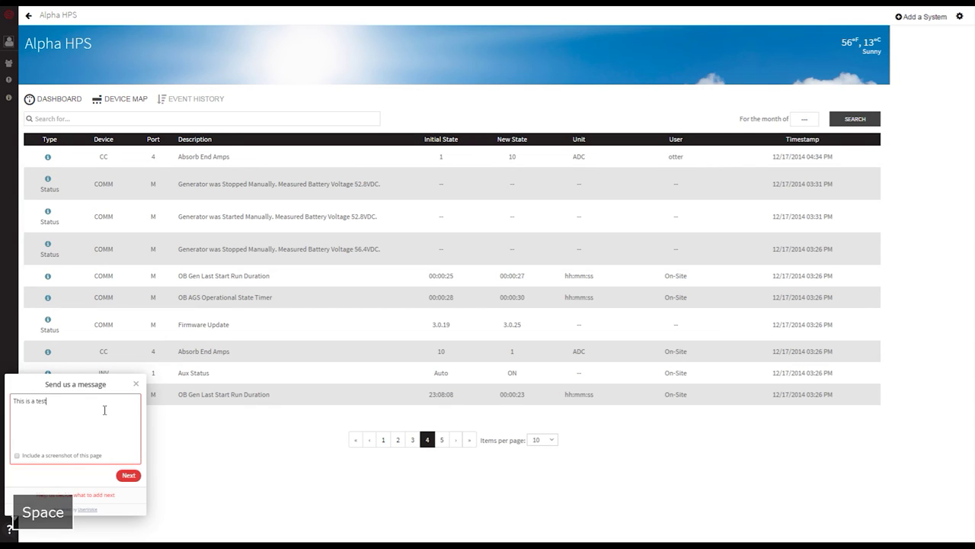
type(" of my abil")
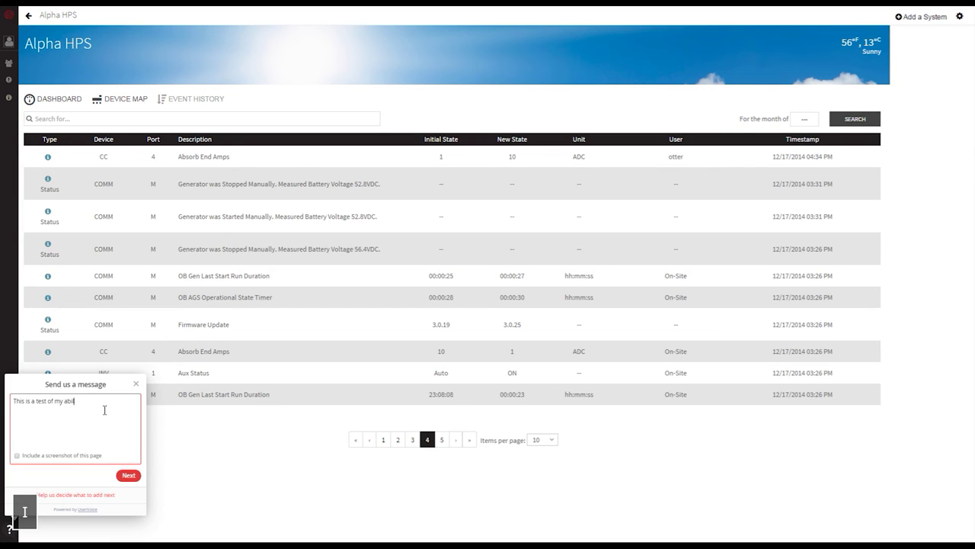
type("ity to send emails to tech support")
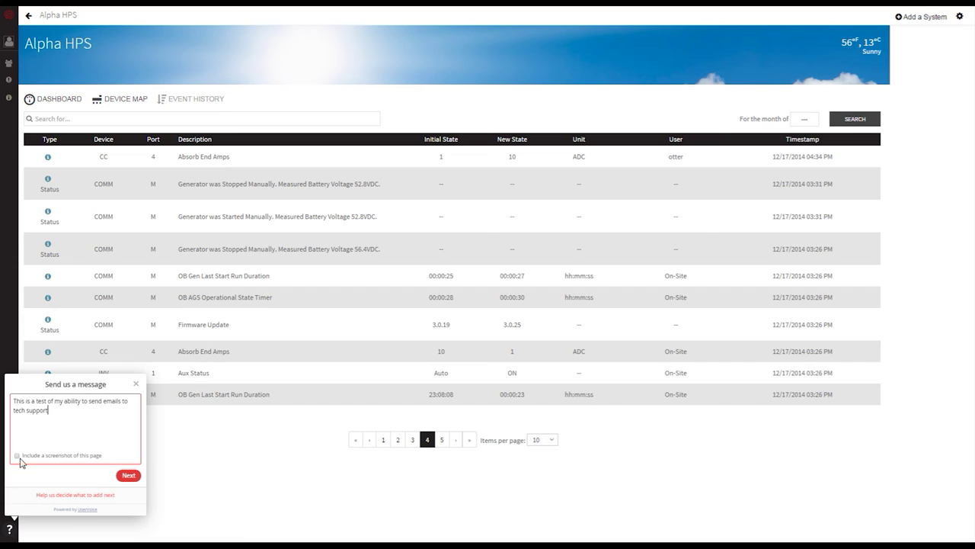
left_click(128, 476)
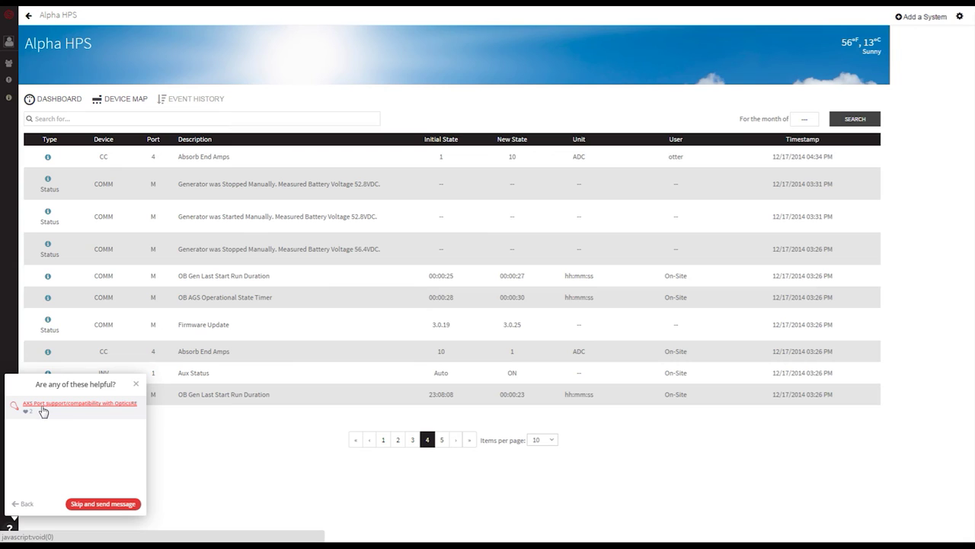
left_click(103, 506)
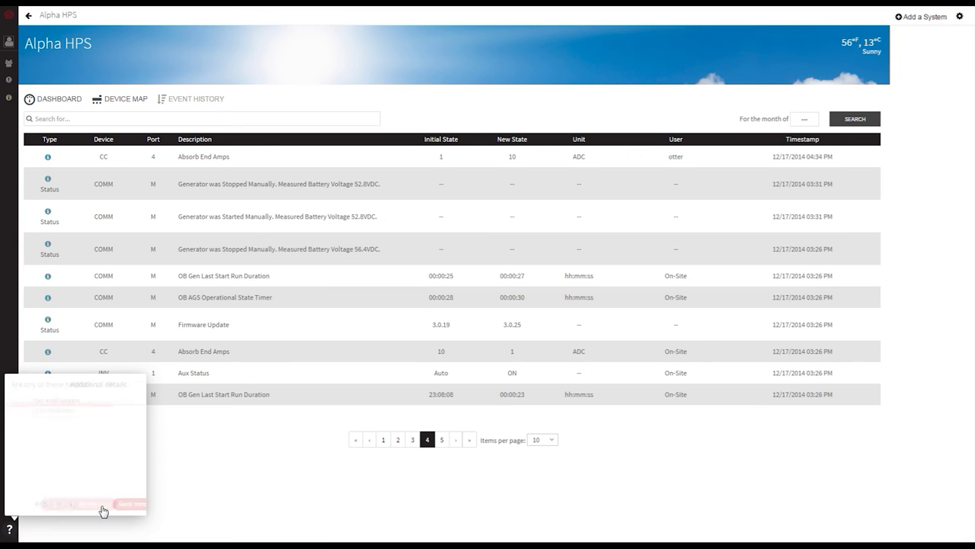
- Enter the contact e-mail address, send the message and close the sent confirmation
left_click(47, 408)
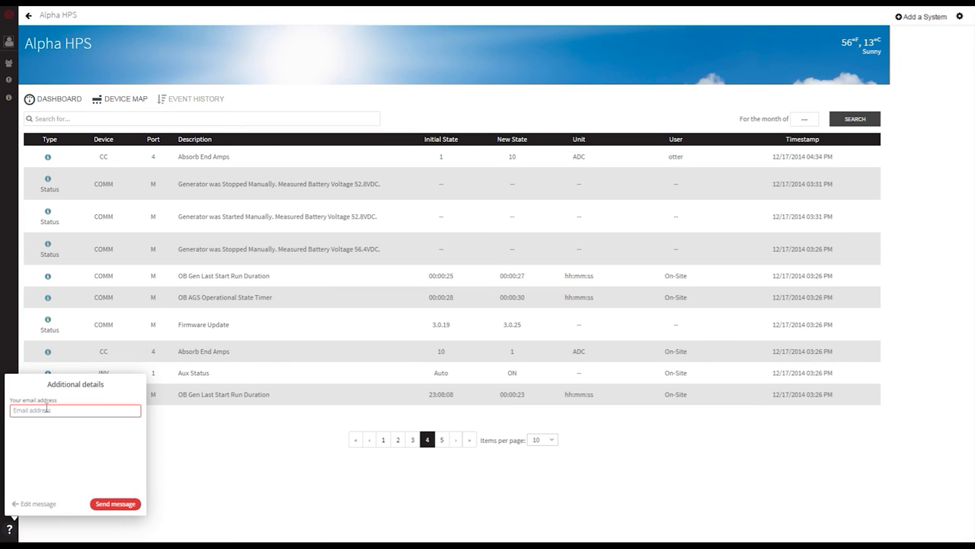
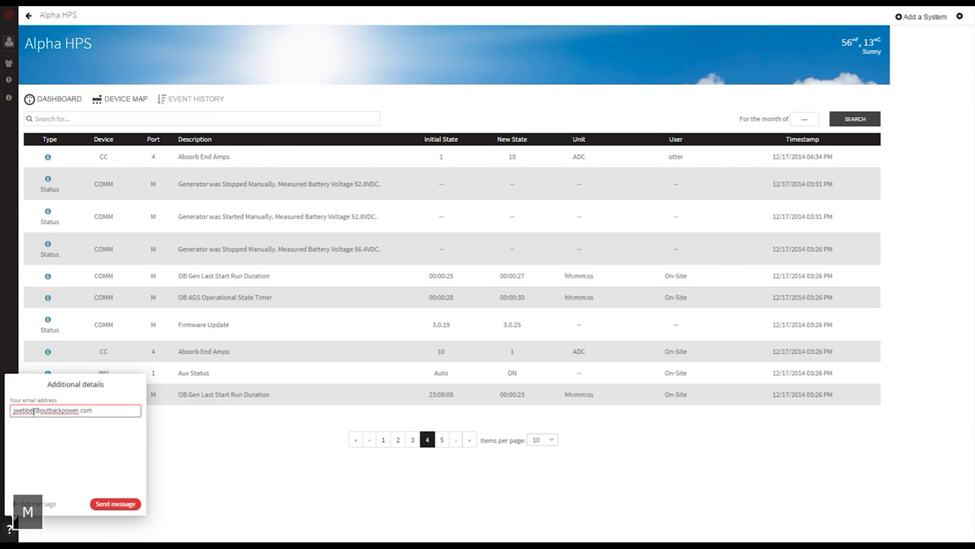
left_click(114, 504)
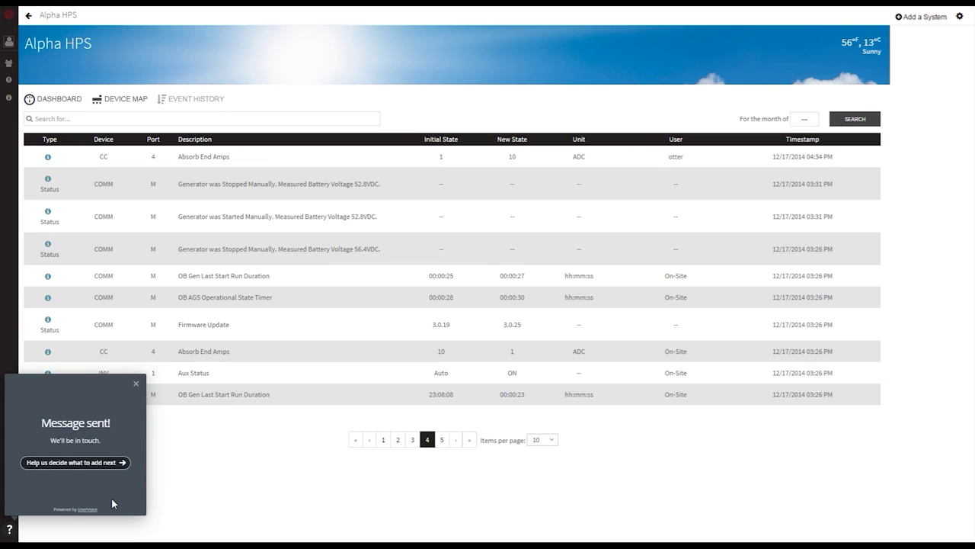
left_click(135, 386)
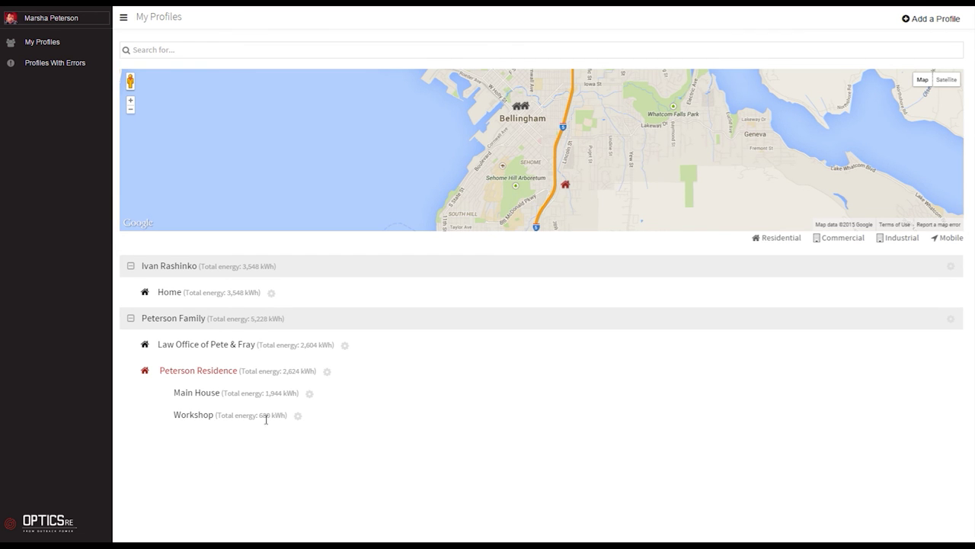
- Open Main House and set its energy chart range from The Year Of to Five Years Including
left_click(197, 394)
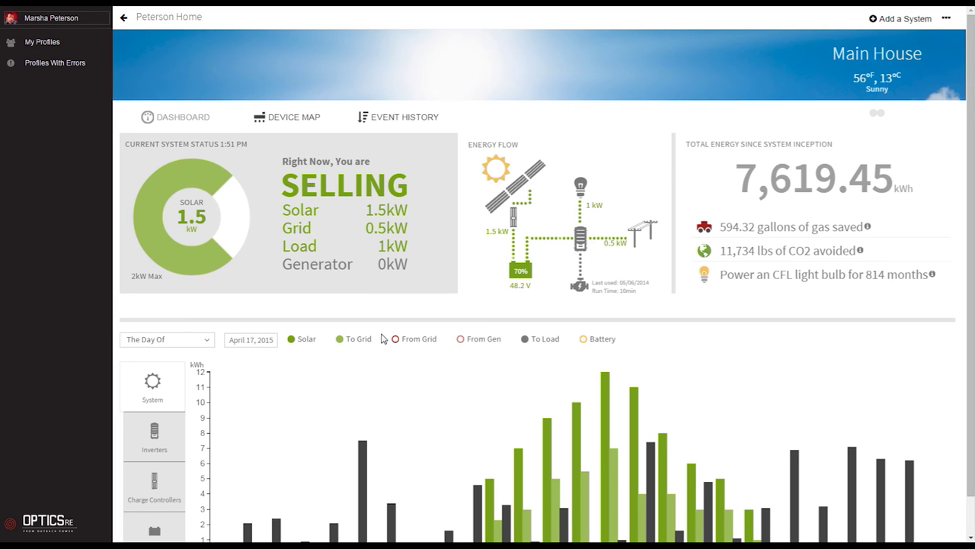
scroll(366, 390, "down", 1)
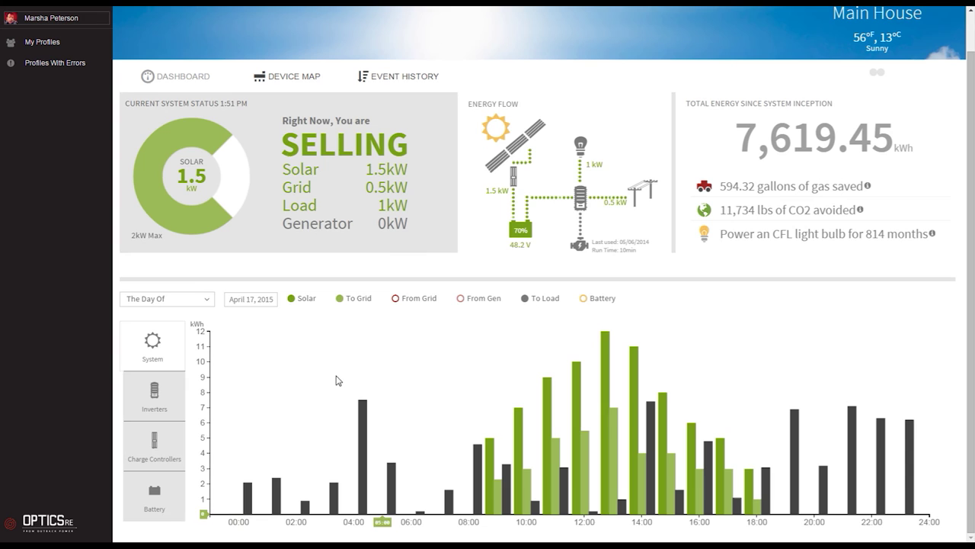
left_click(206, 300)
left_click(156, 354)
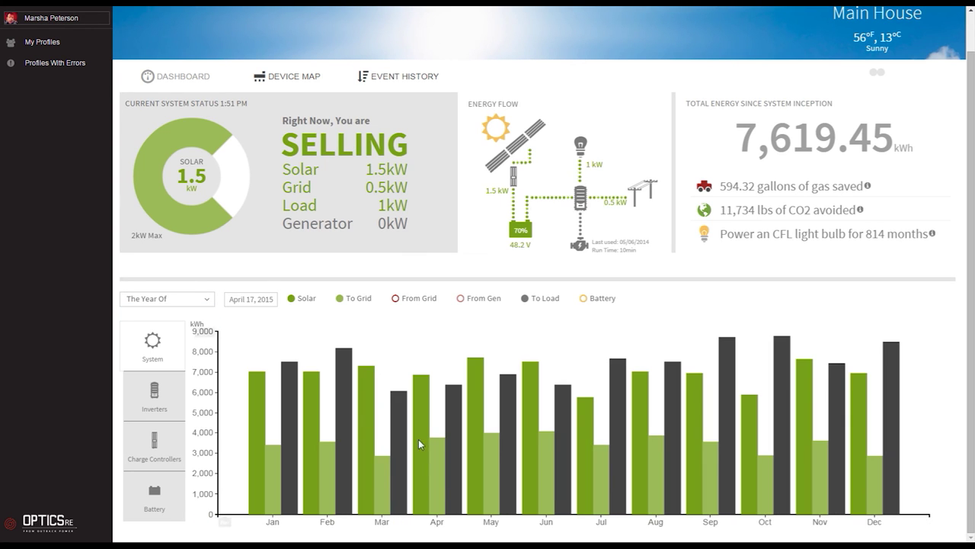
left_click(207, 301)
left_click(180, 369)
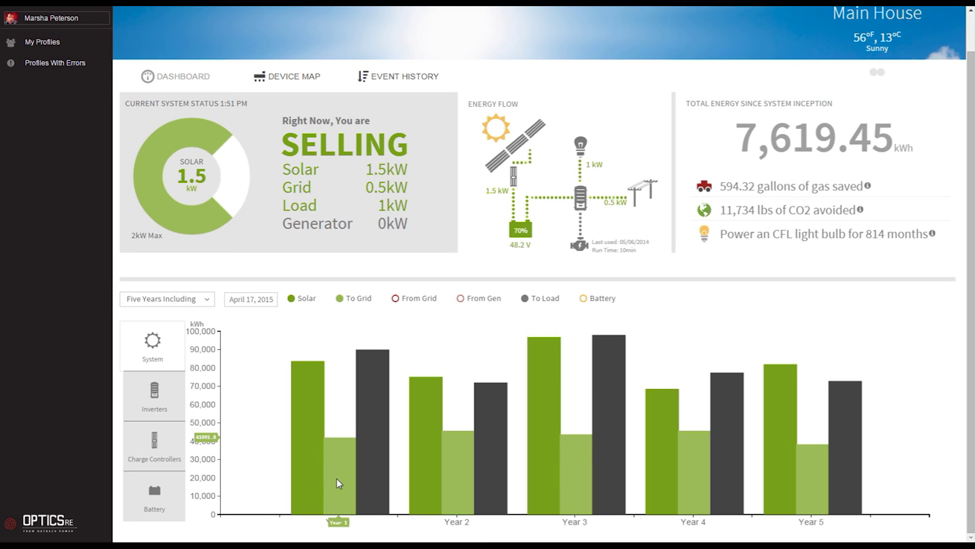
- Switch the Main House battery chart to voltage (V) over the three days ending April 17, 2015
left_click(161, 448)
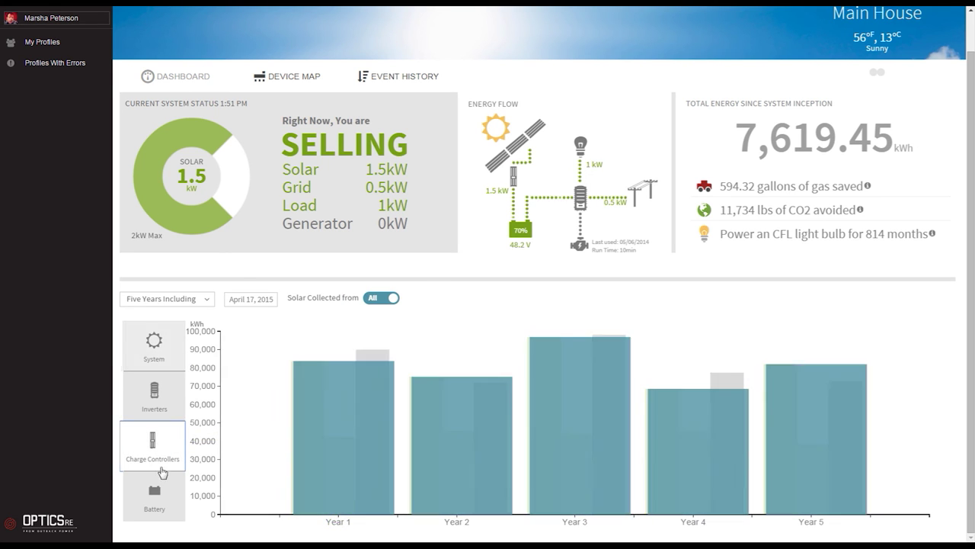
left_click(168, 500)
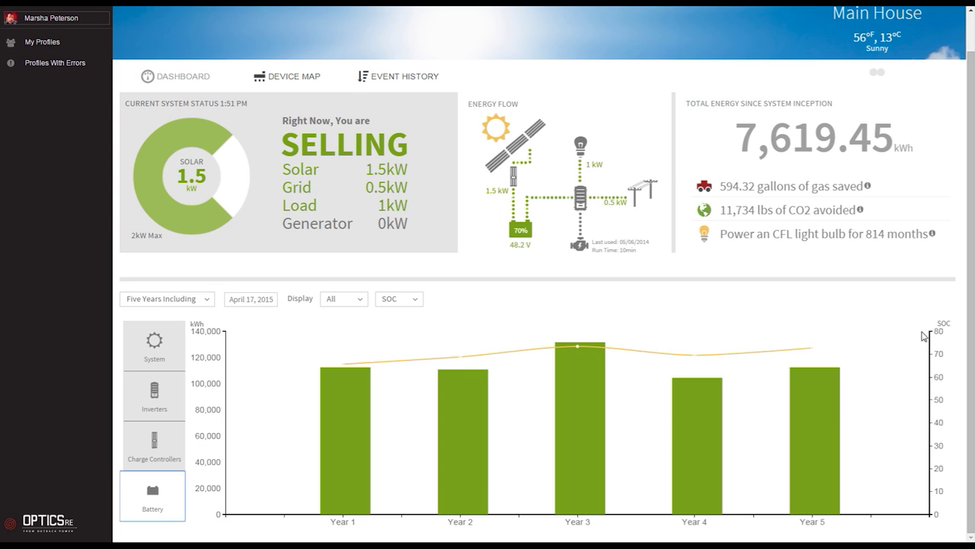
left_click(418, 299)
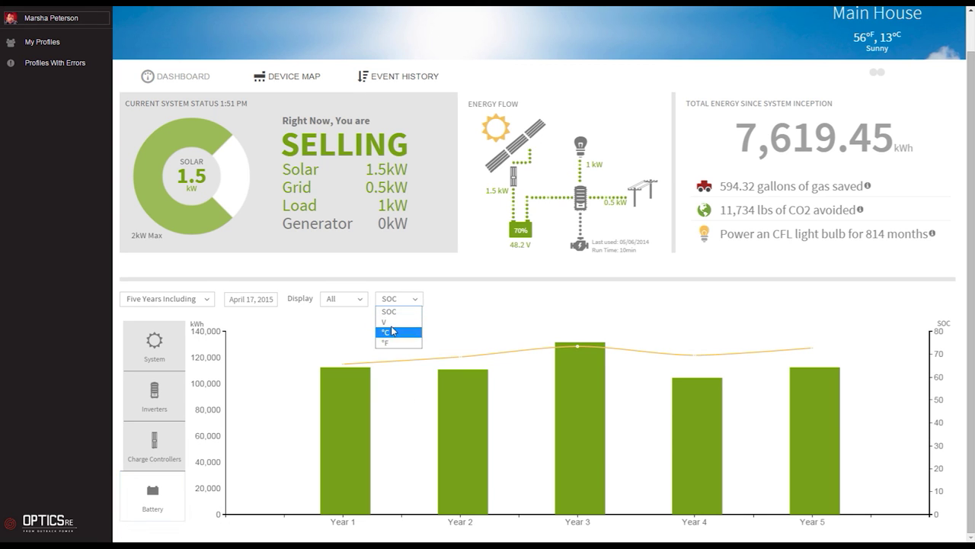
left_click(390, 322)
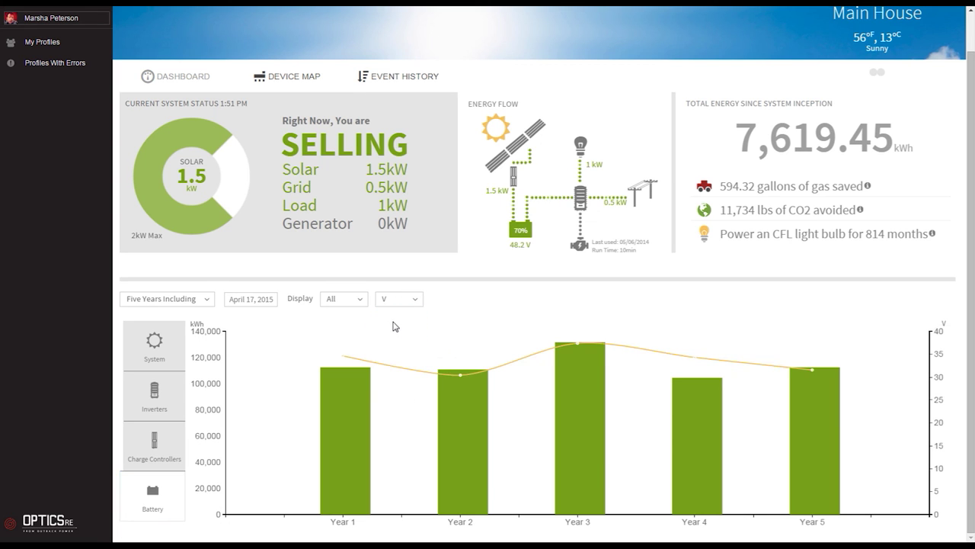
left_click(206, 299)
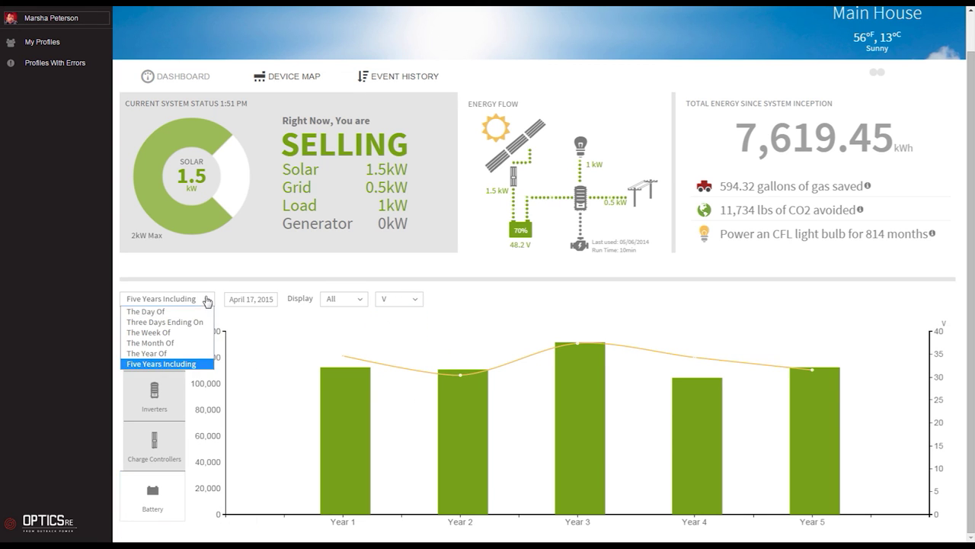
left_click(157, 323)
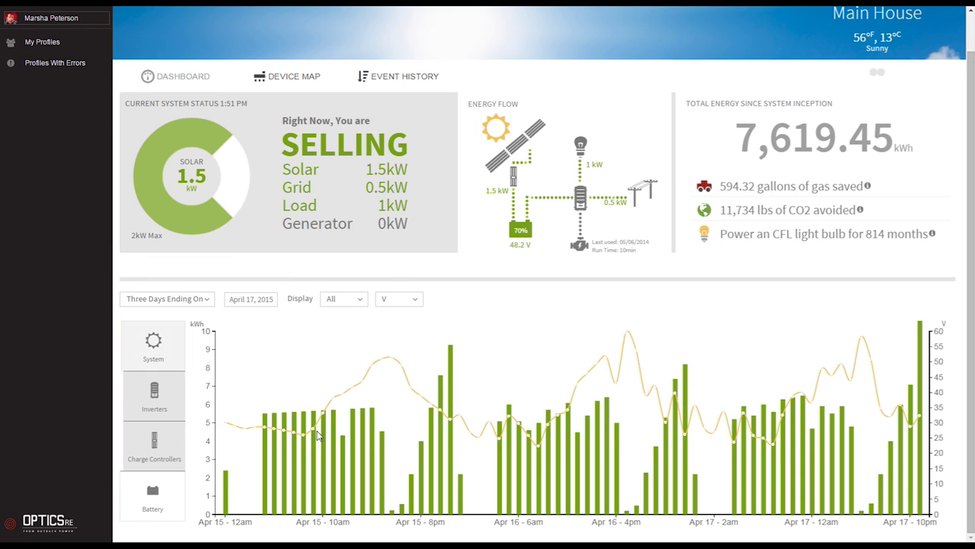